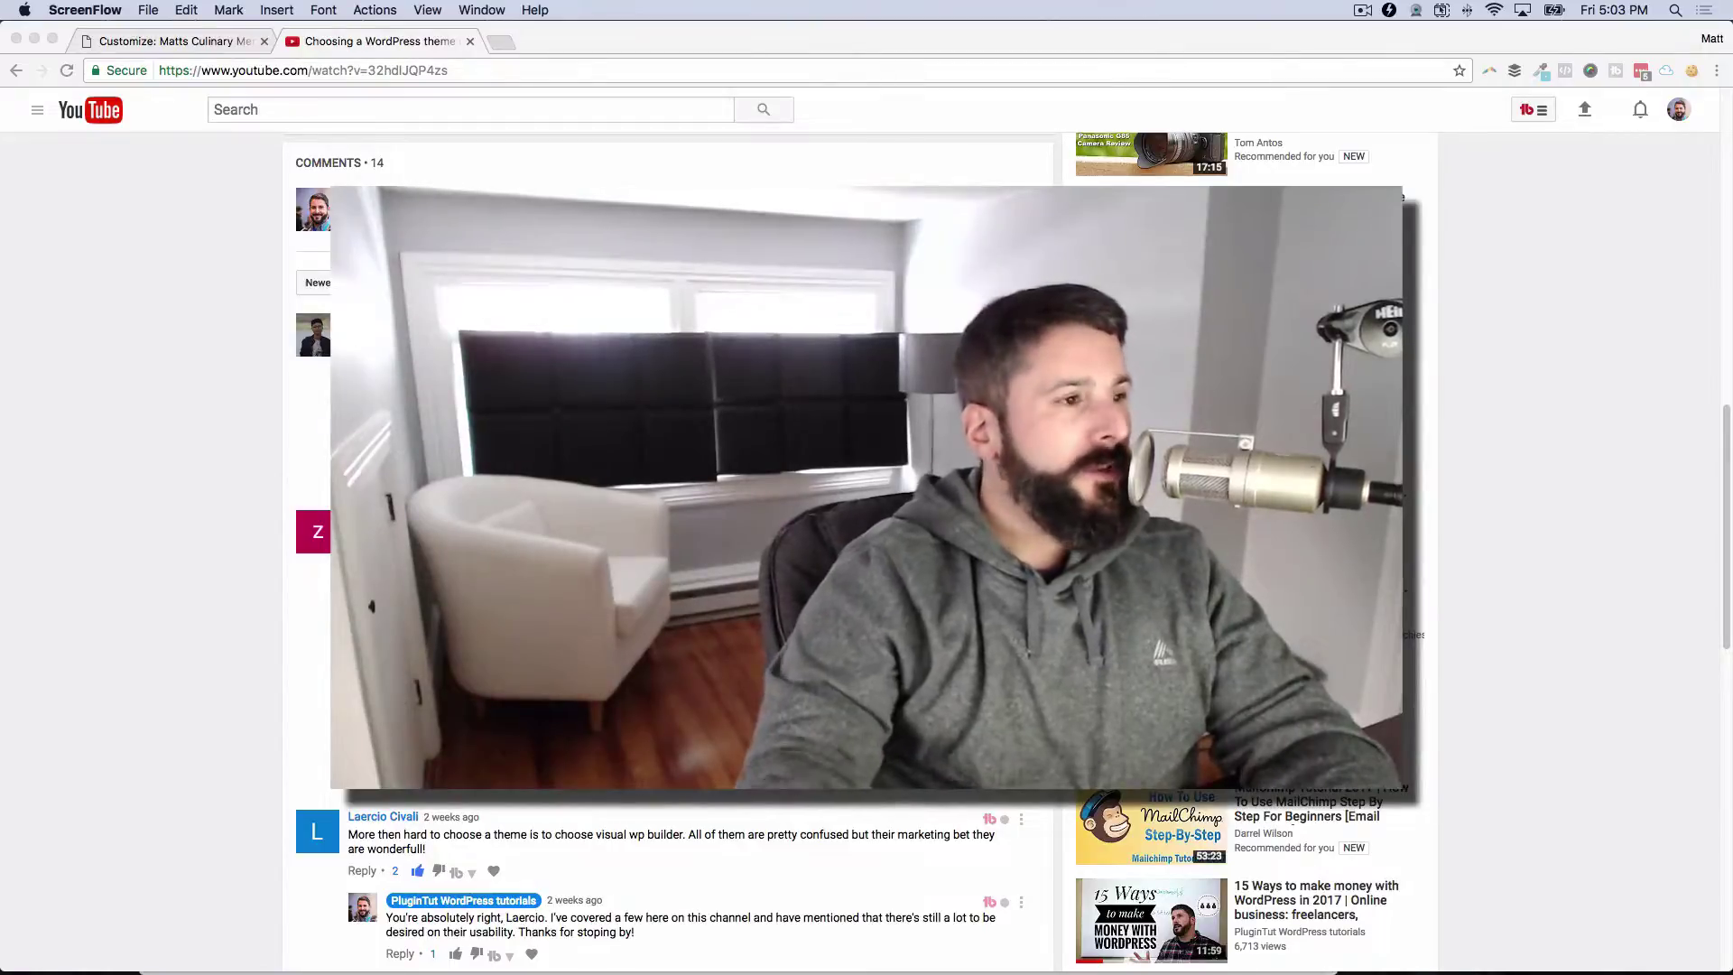
- Scroll down through the remaining YouTube video comments
{"action": "scroll", "coordinate": [668, 542], "scroll_direction": "up", "scroll_amount": 1}
{"action": "scroll", "coordinate": [695, 299], "scroll_direction": "down", "scroll_amount": 1}
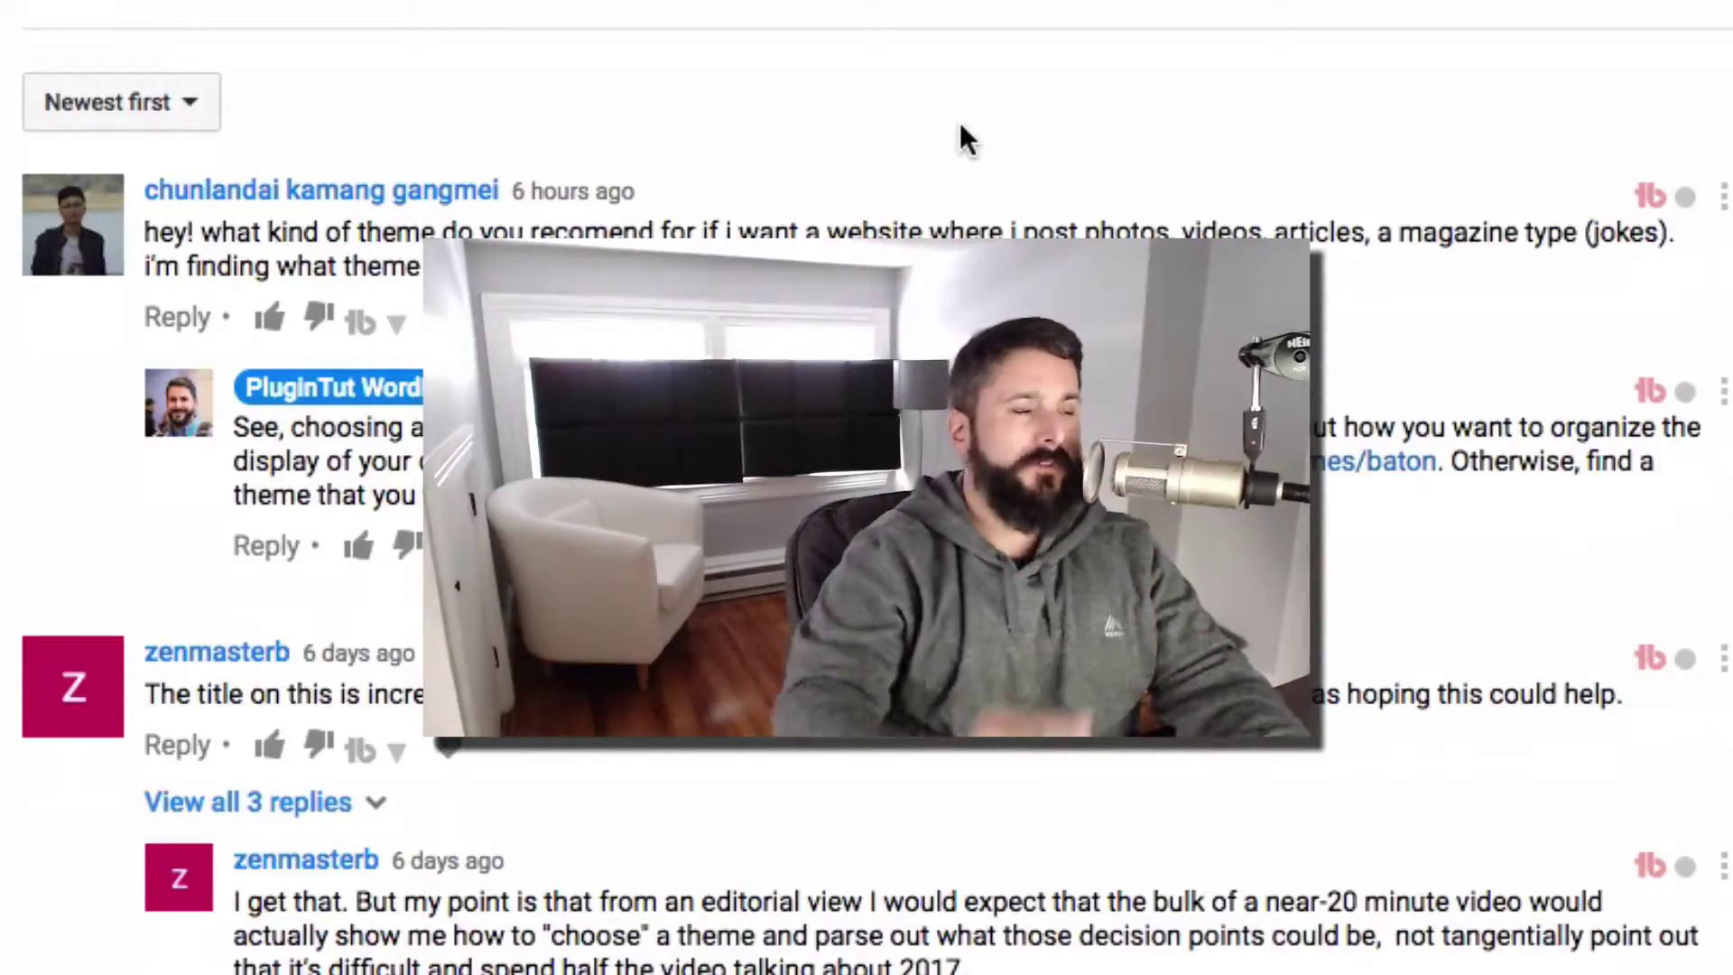
{"action": "scroll", "coordinate": [939, 831], "scroll_direction": "down", "scroll_amount": 3}
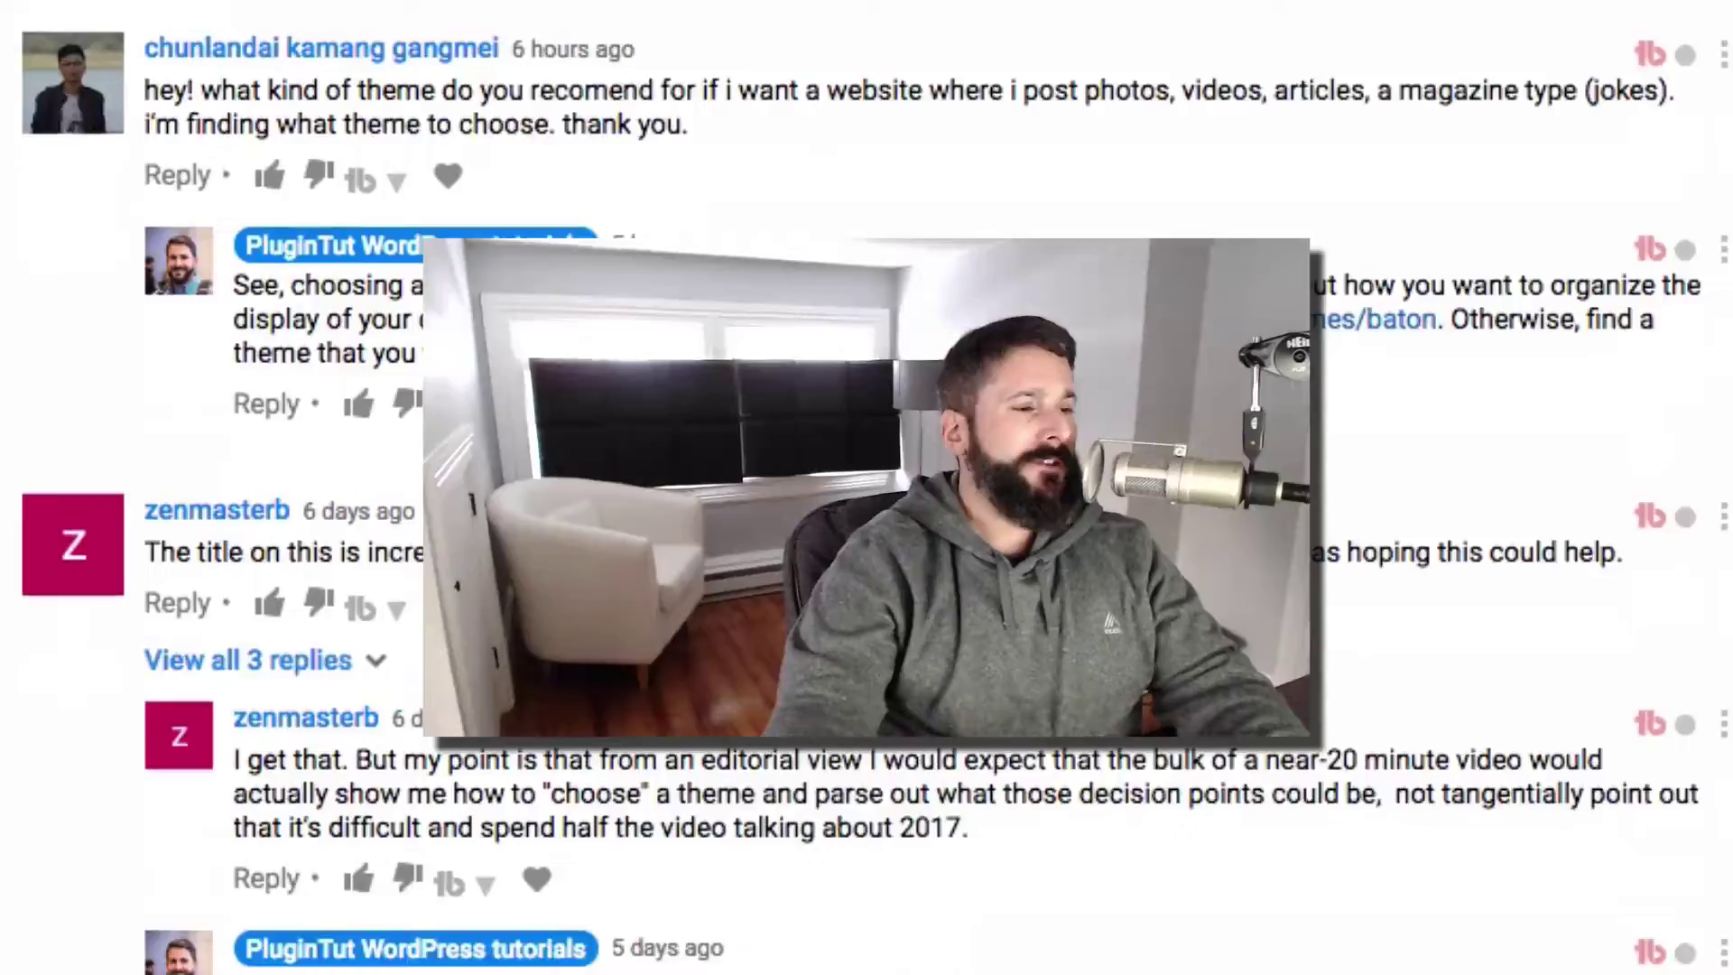
{"action": "scroll", "coordinate": [774, 630], "scroll_direction": "down", "scroll_amount": 2}
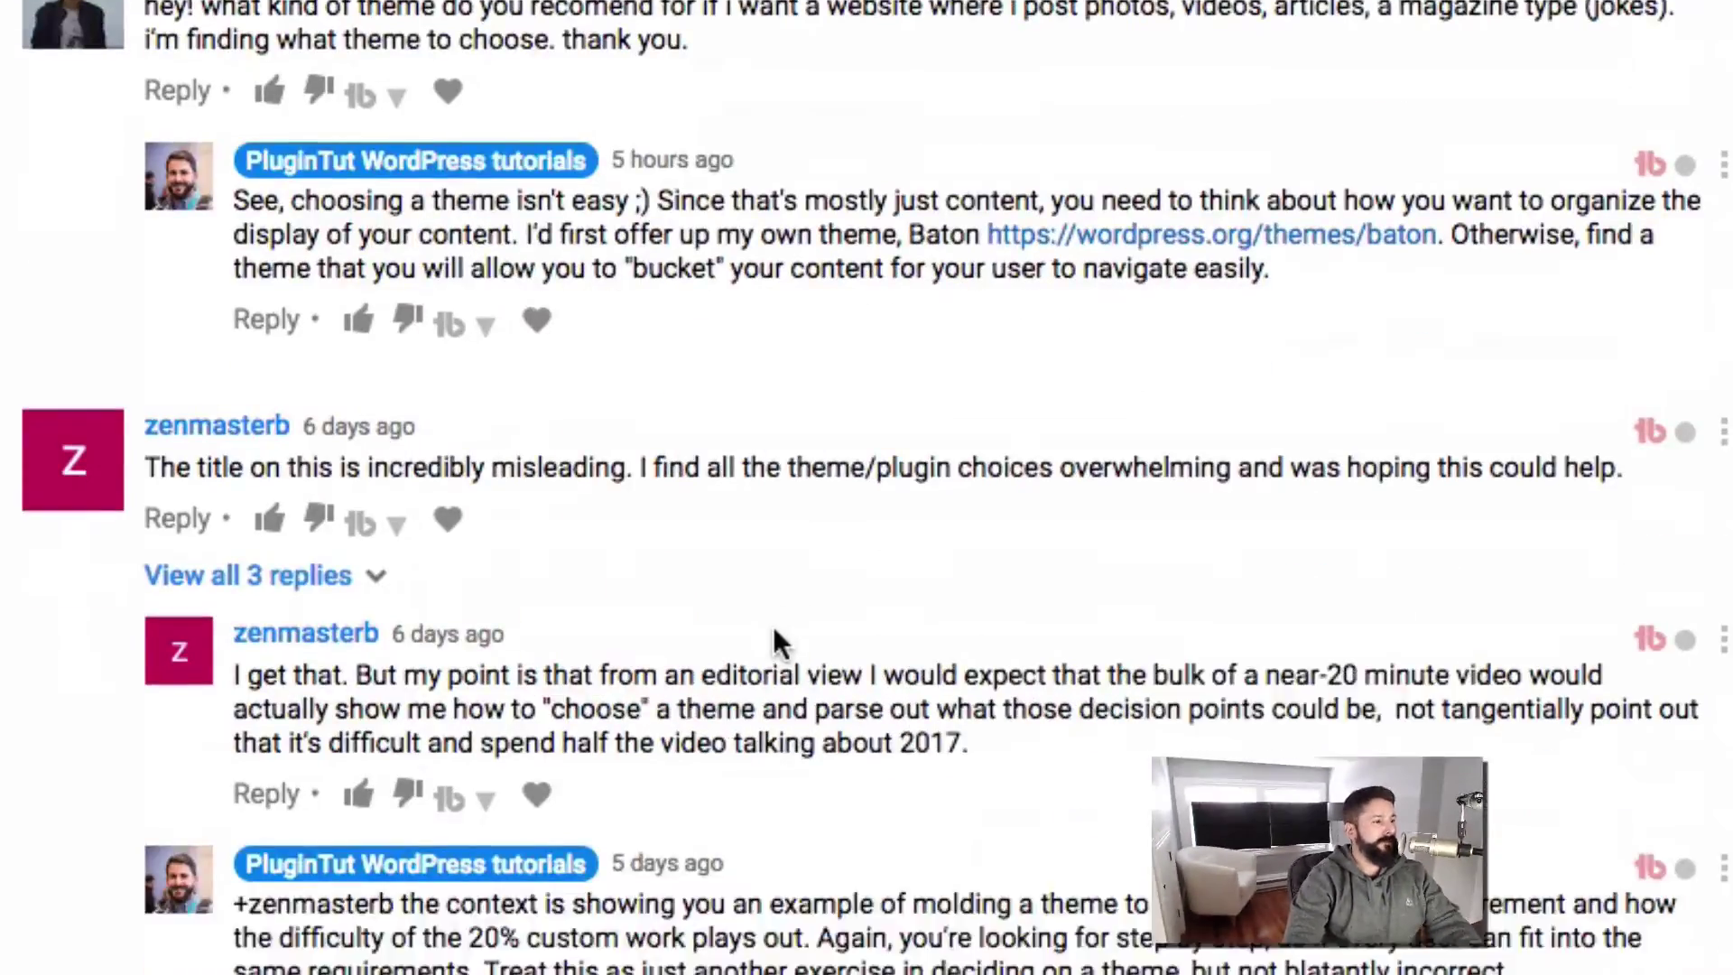
{"action": "scroll", "coordinate": [753, 551], "scroll_direction": "down", "scroll_amount": 1}
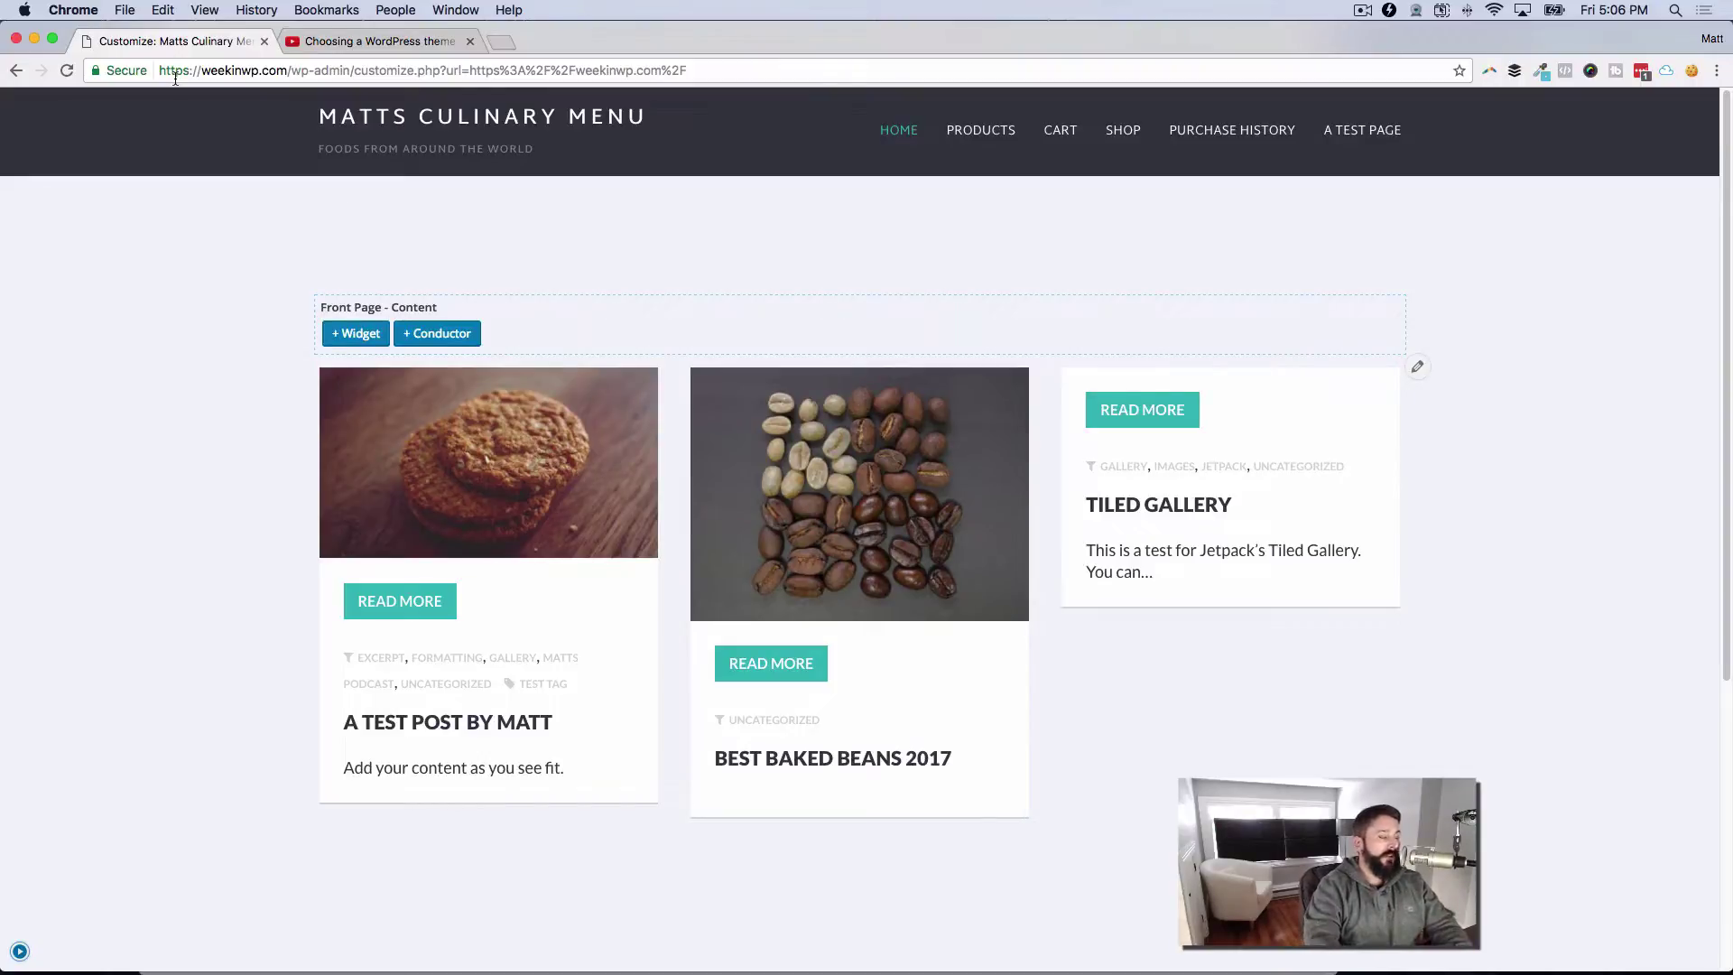
{"action": "scroll", "coordinate": [592, 260], "scroll_direction": "down", "scroll_amount": 3}
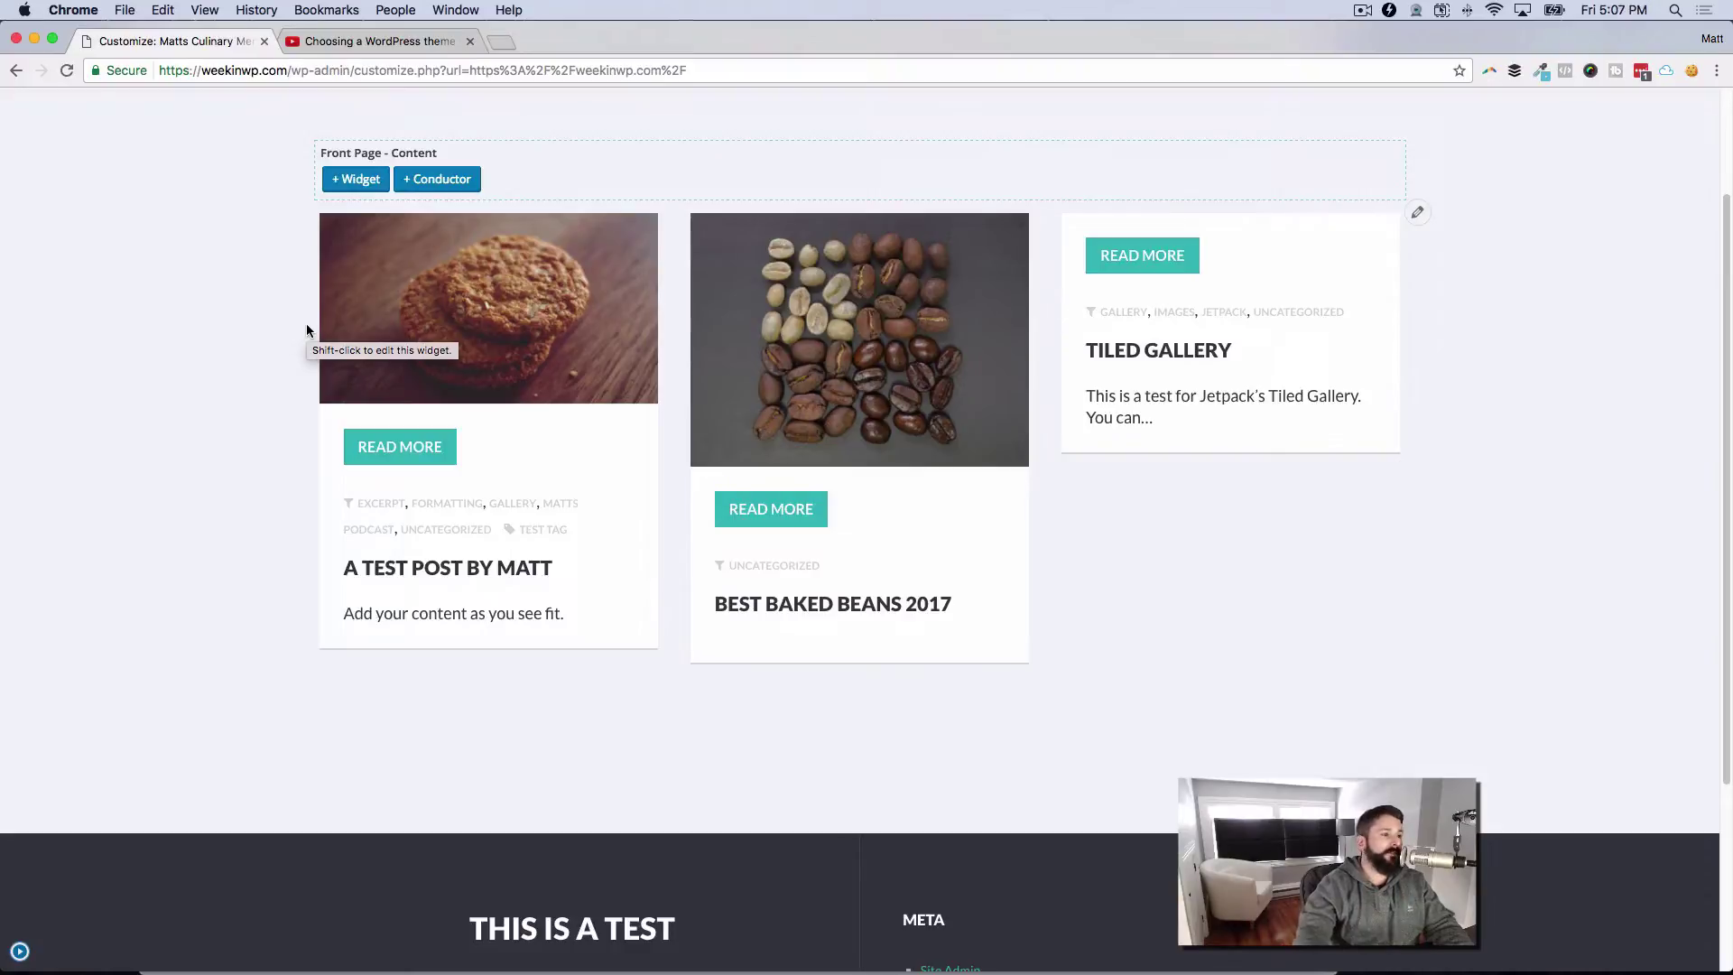
{"action": "scroll", "coordinate": [306, 330], "scroll_direction": "up", "scroll_amount": 3}
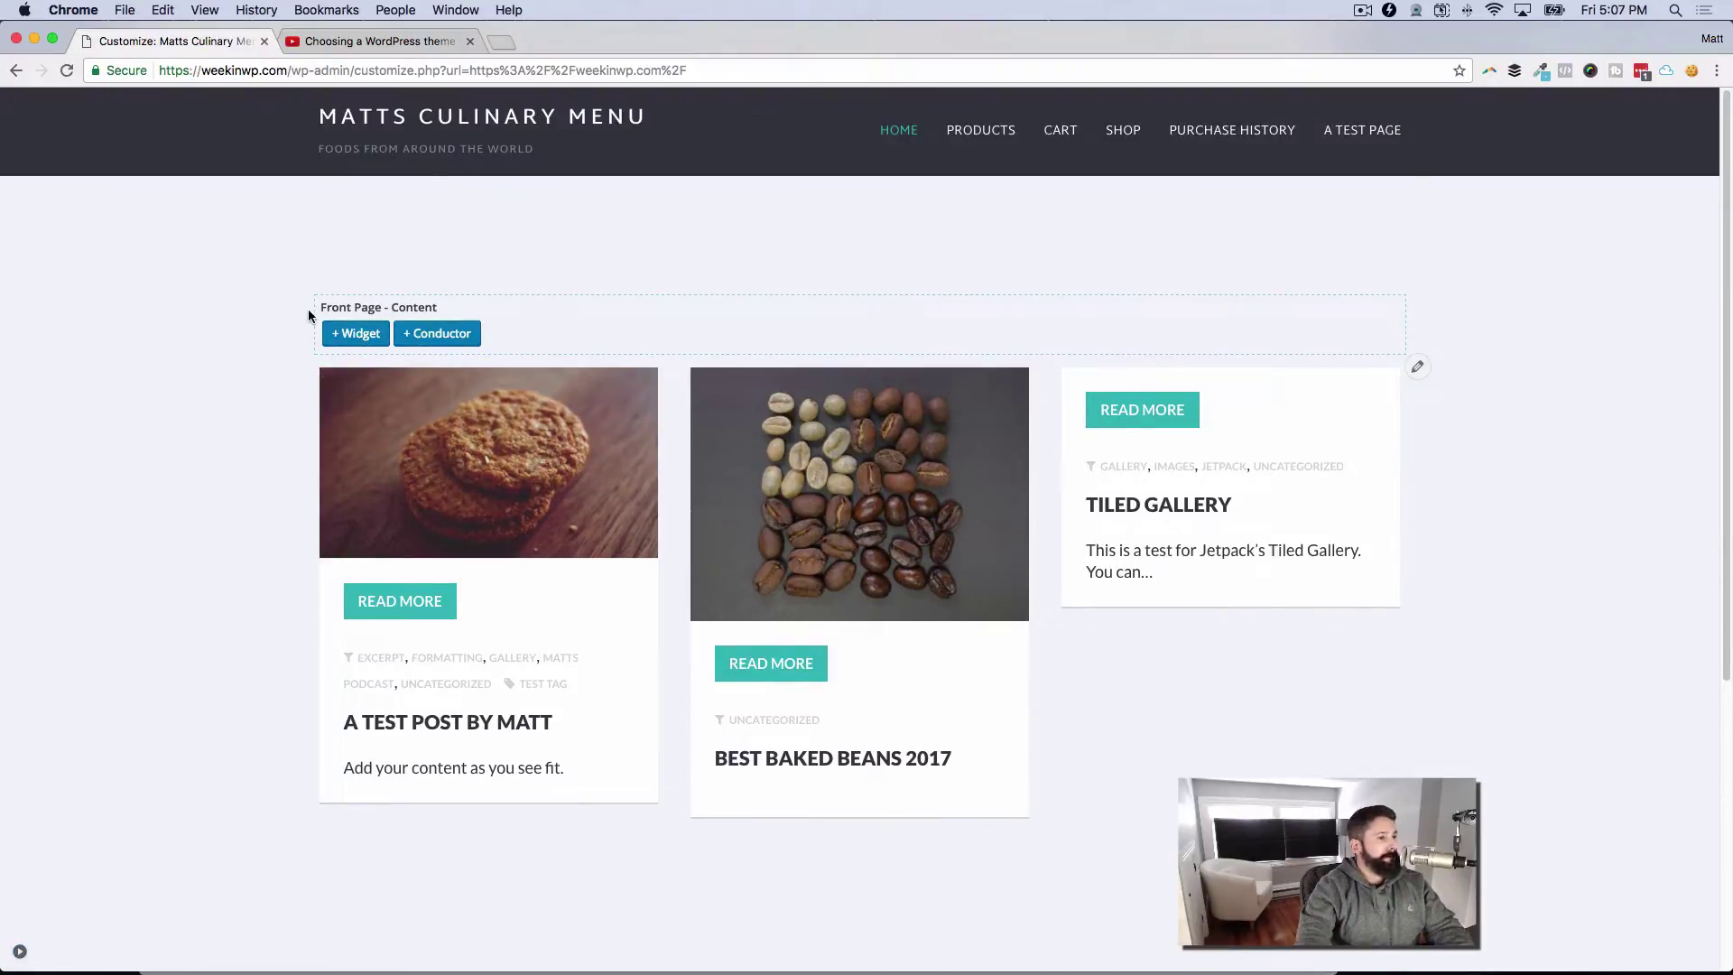
{"action": "scroll", "coordinate": [330, 311], "scroll_direction": "down", "scroll_amount": 1}
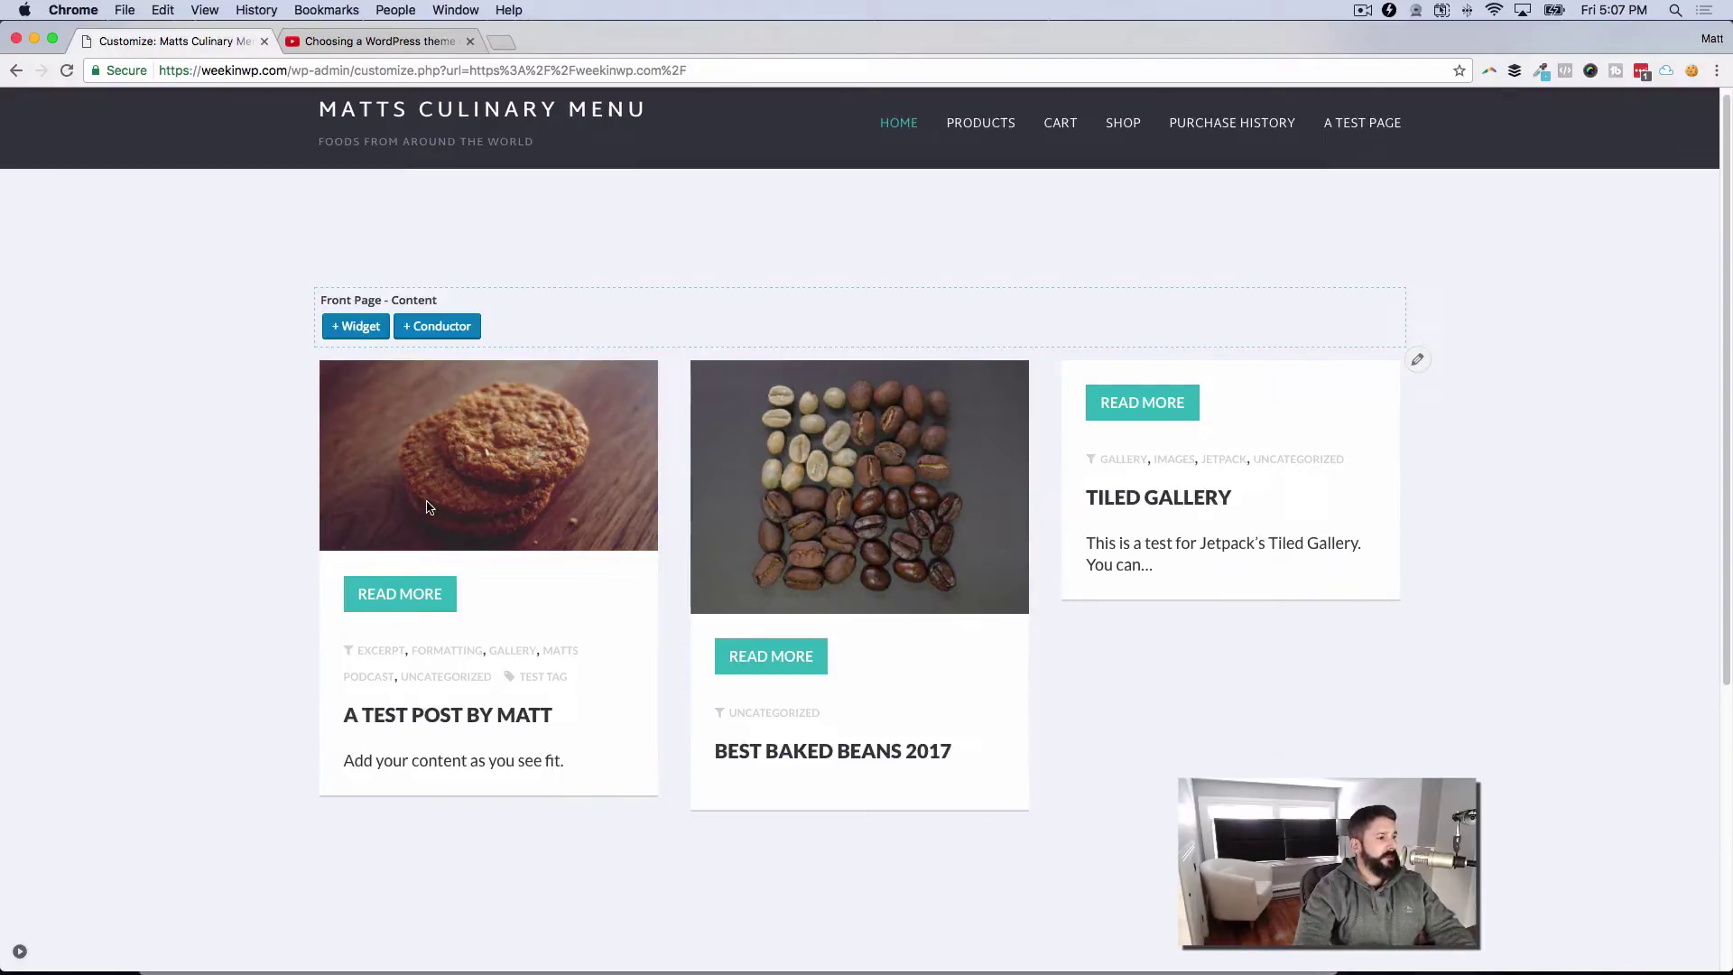
- Inspect the existing Conductor widget's category list unchanged, then add a second Conductor widget
{"action": "left_click", "coordinate": [20, 951]}
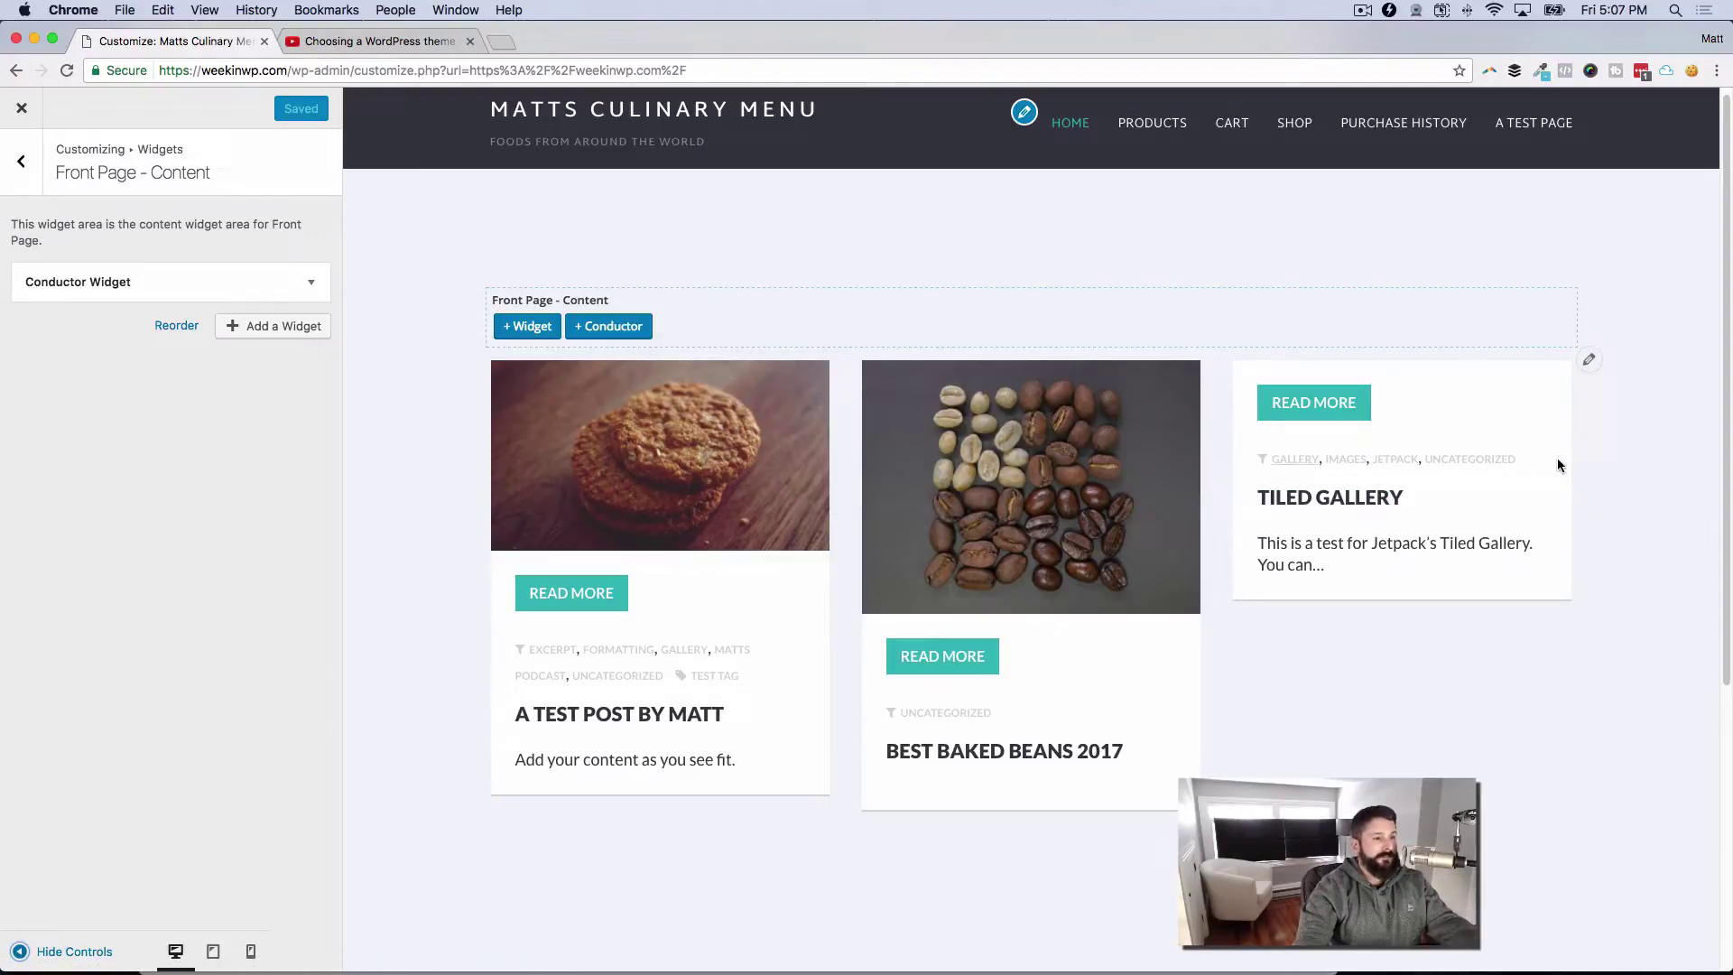
{"action": "left_click", "coordinate": [283, 290]}
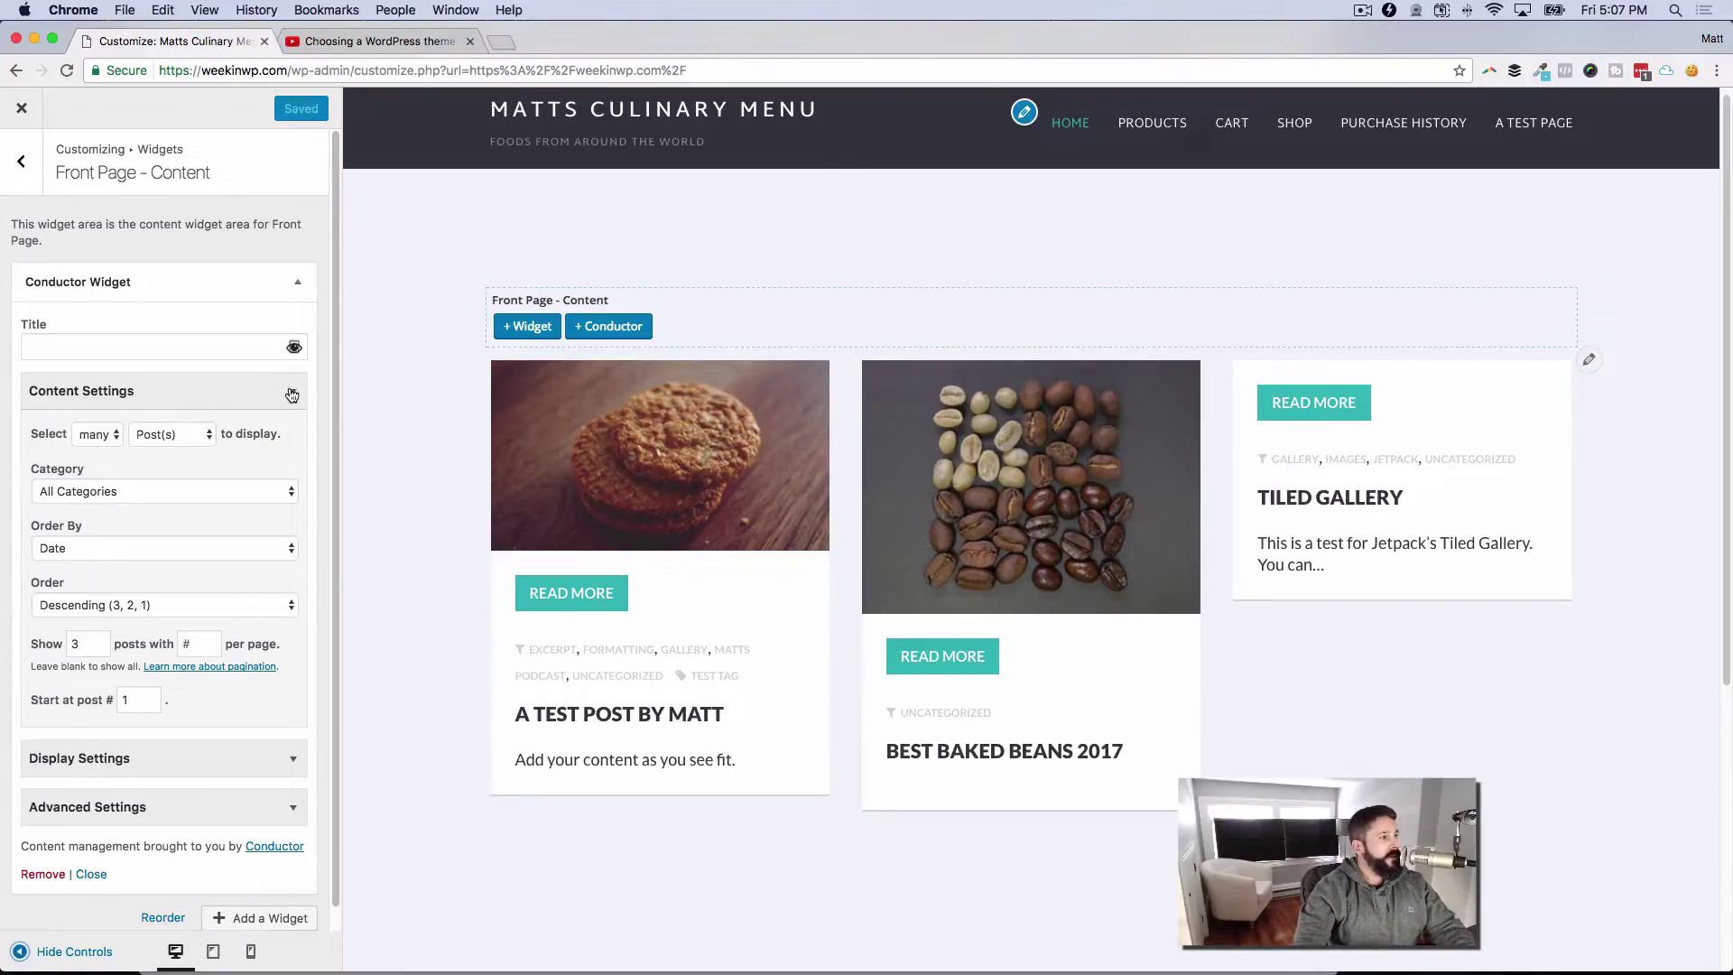
{"action": "left_click", "coordinate": [294, 492]}
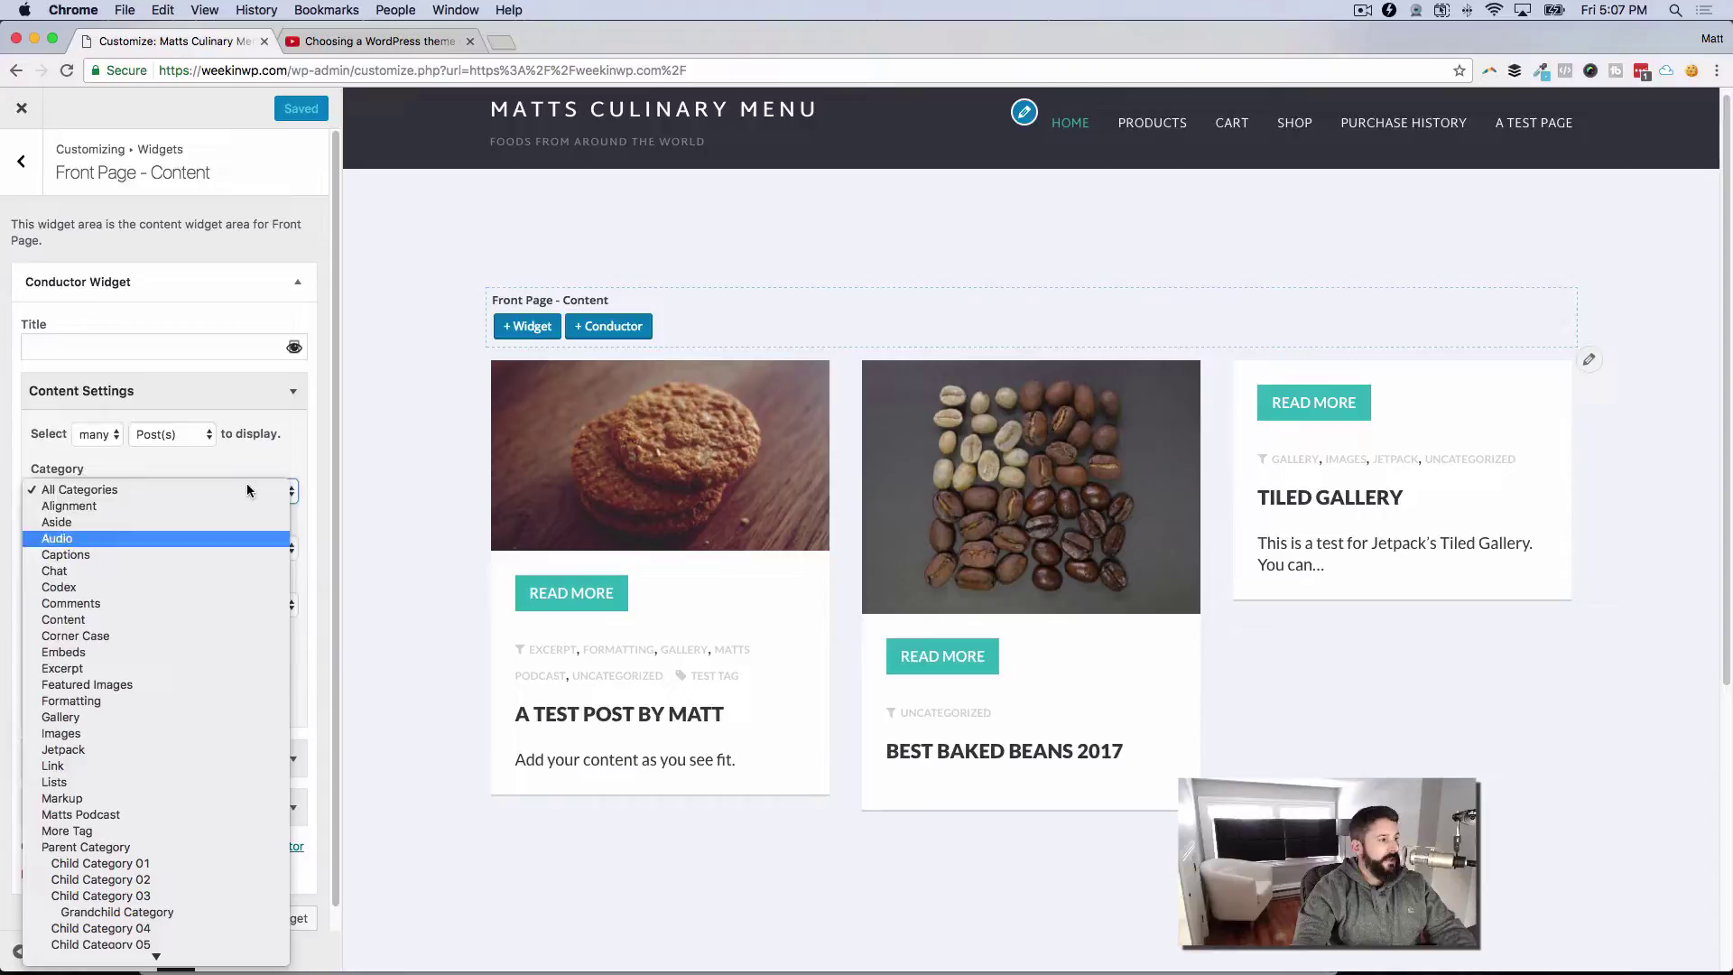
{"action": "left_click", "coordinate": [289, 452]}
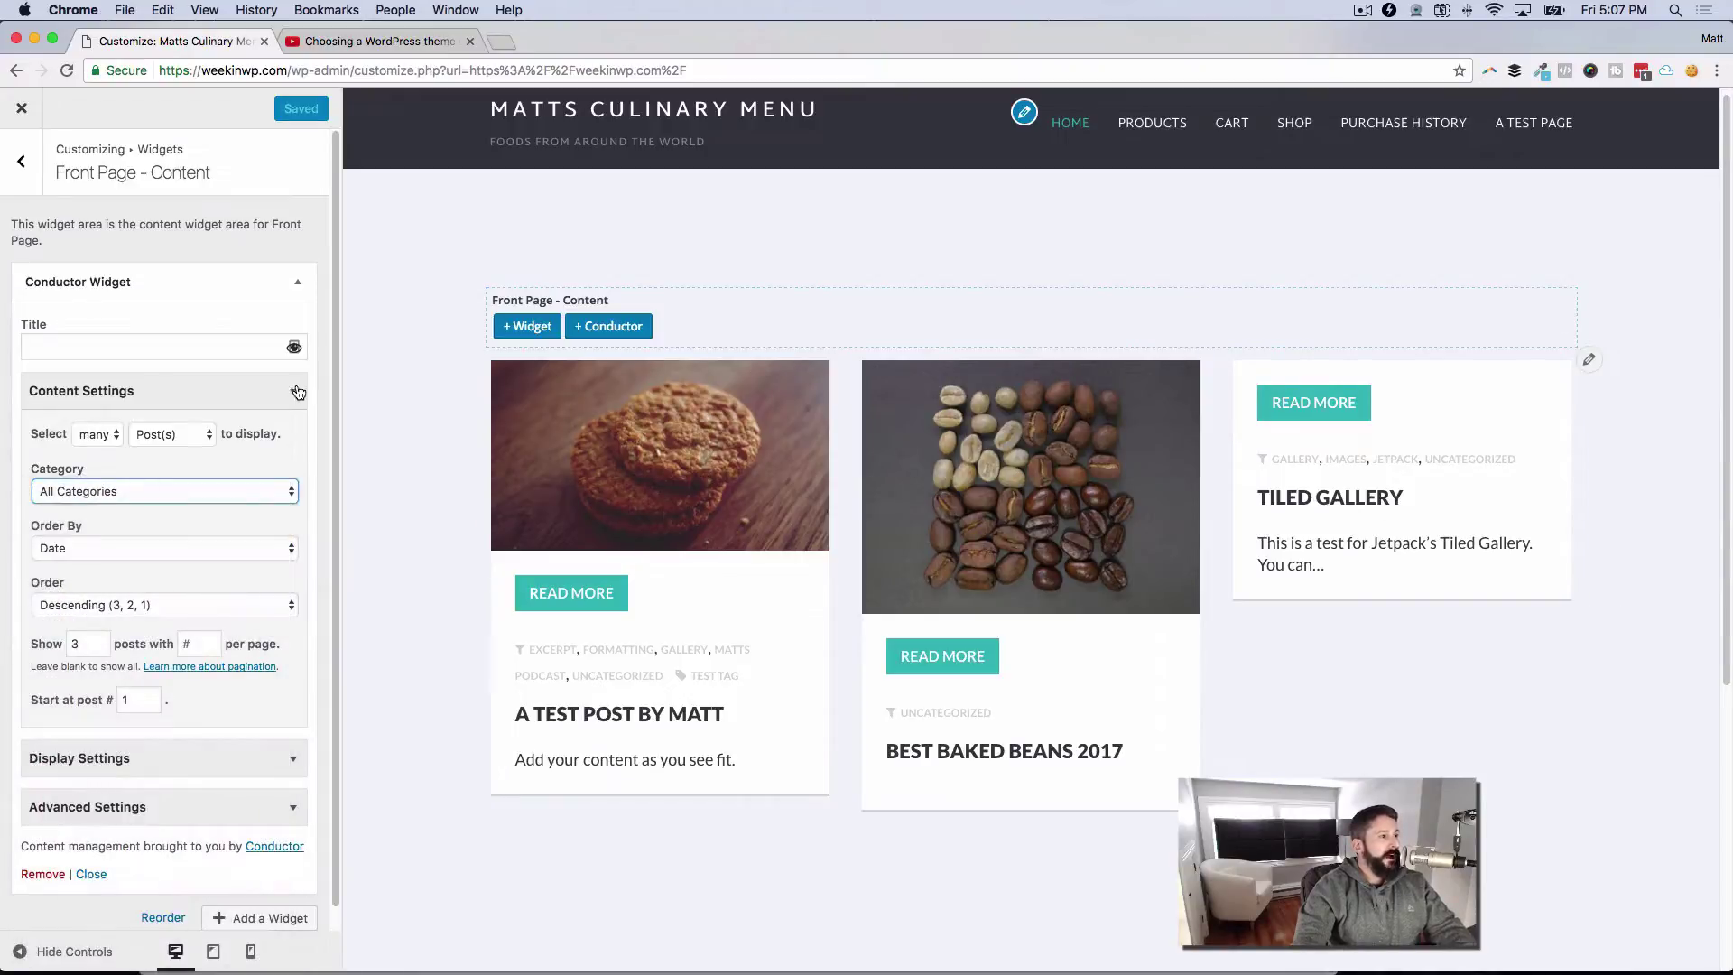
{"action": "left_click", "coordinate": [298, 281]}
{"action": "left_click", "coordinate": [603, 327]}
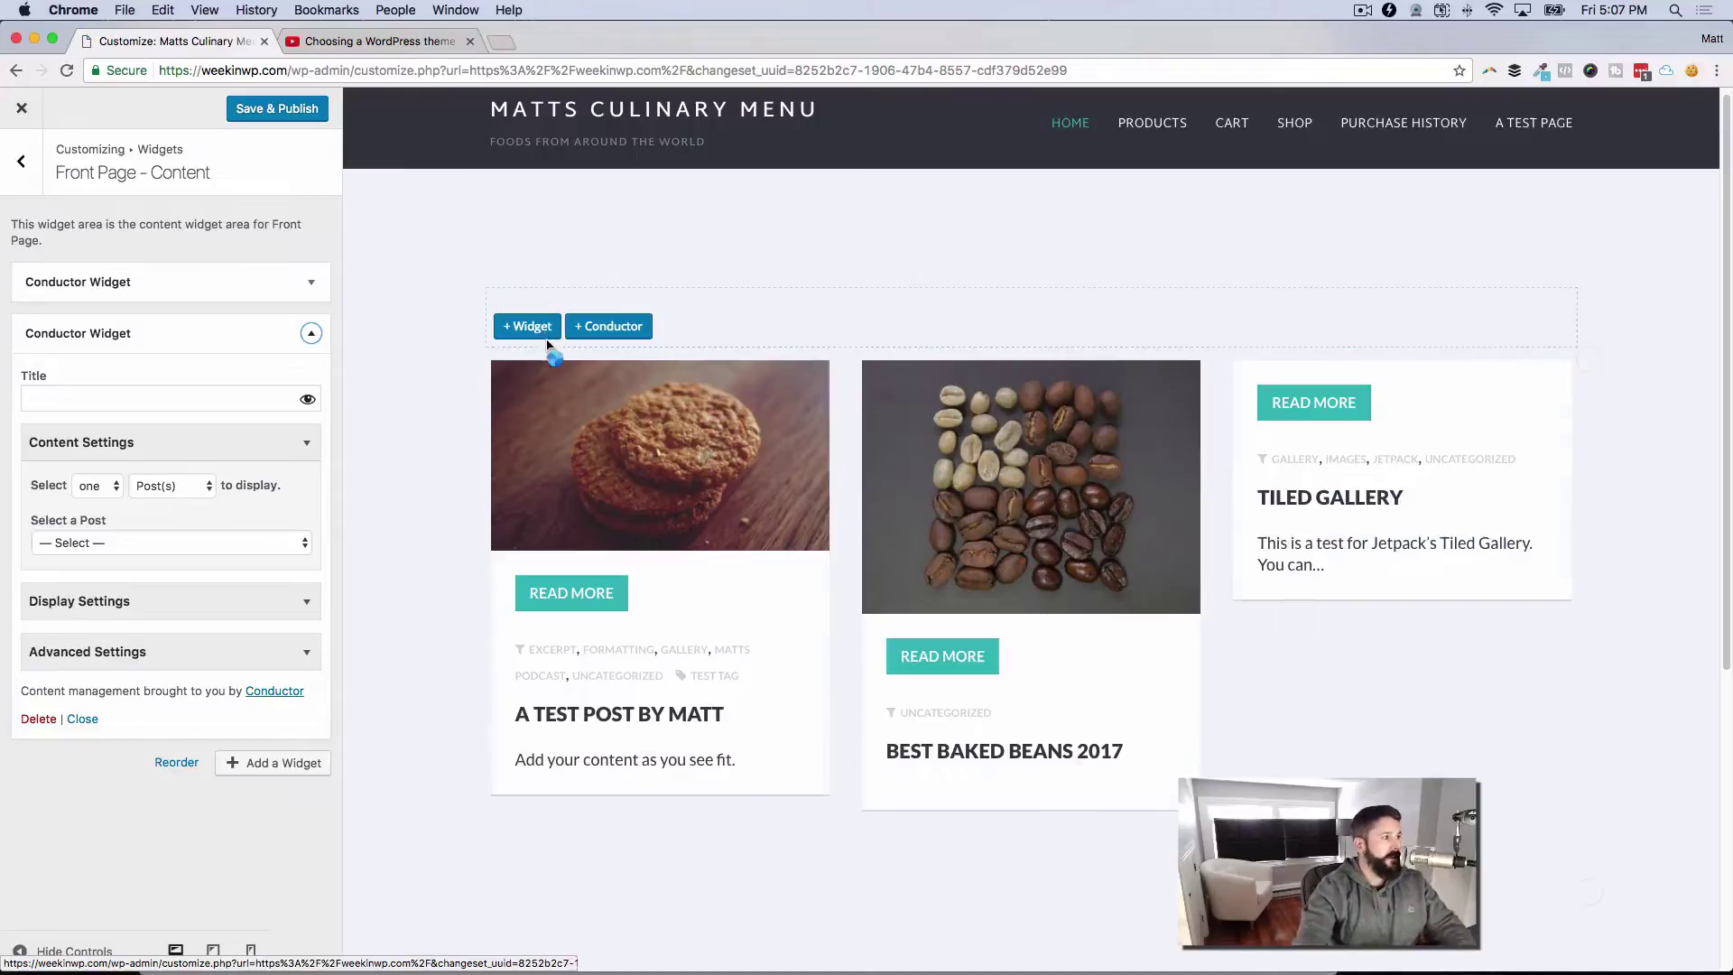
- Title the new widget 'all the jokes', select many, show 2 posts, category Featured Images
{"action": "left_click", "coordinate": [105, 394]}
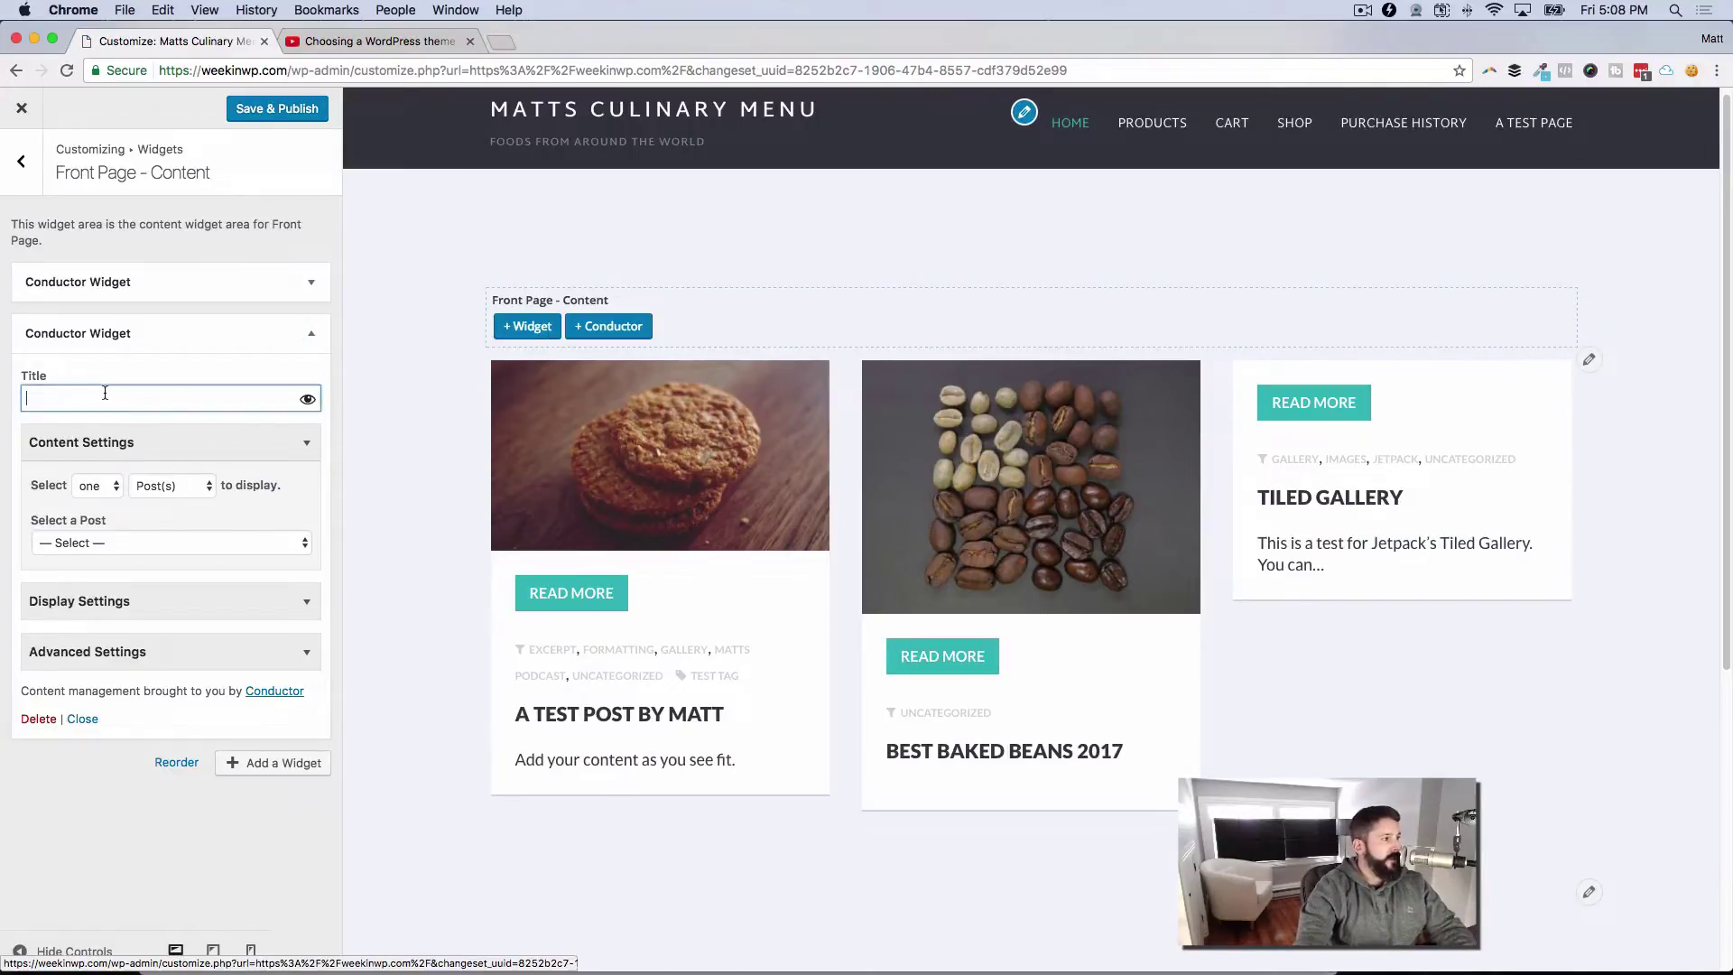
{"action": "type", "text": "all the jokes"}
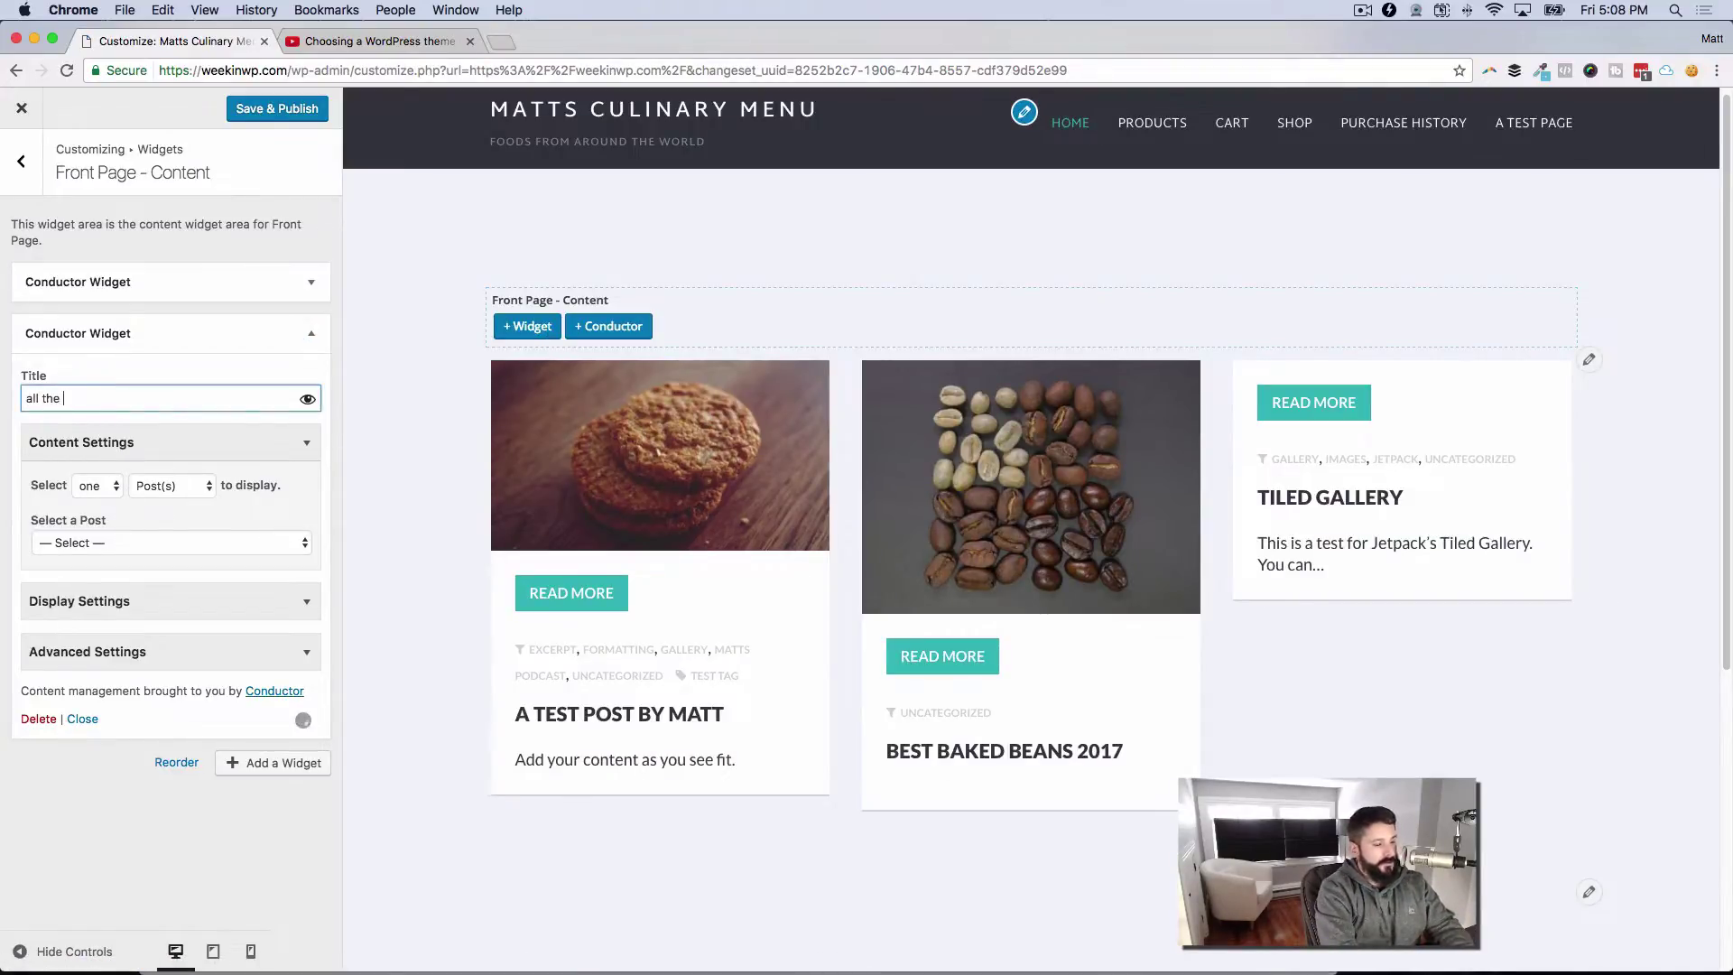
{"action": "left_click", "coordinate": [105, 487]}
{"action": "left_click", "coordinate": [113, 506]}
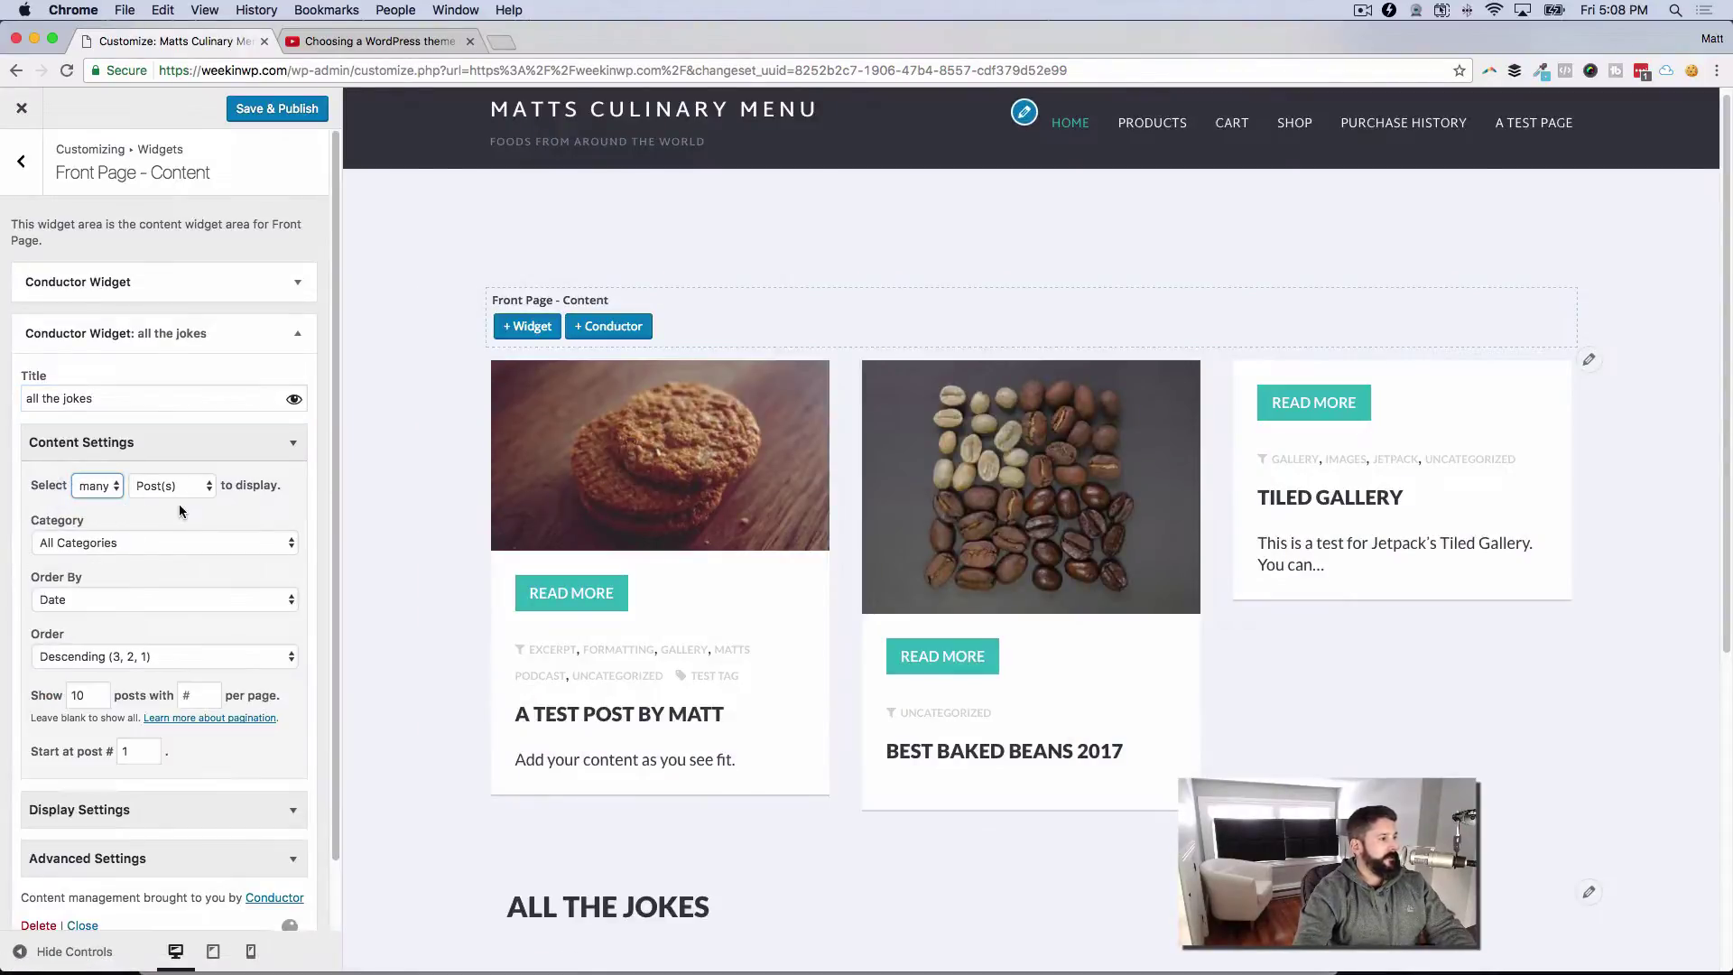
{"action": "double_click", "coordinate": [88, 693]}
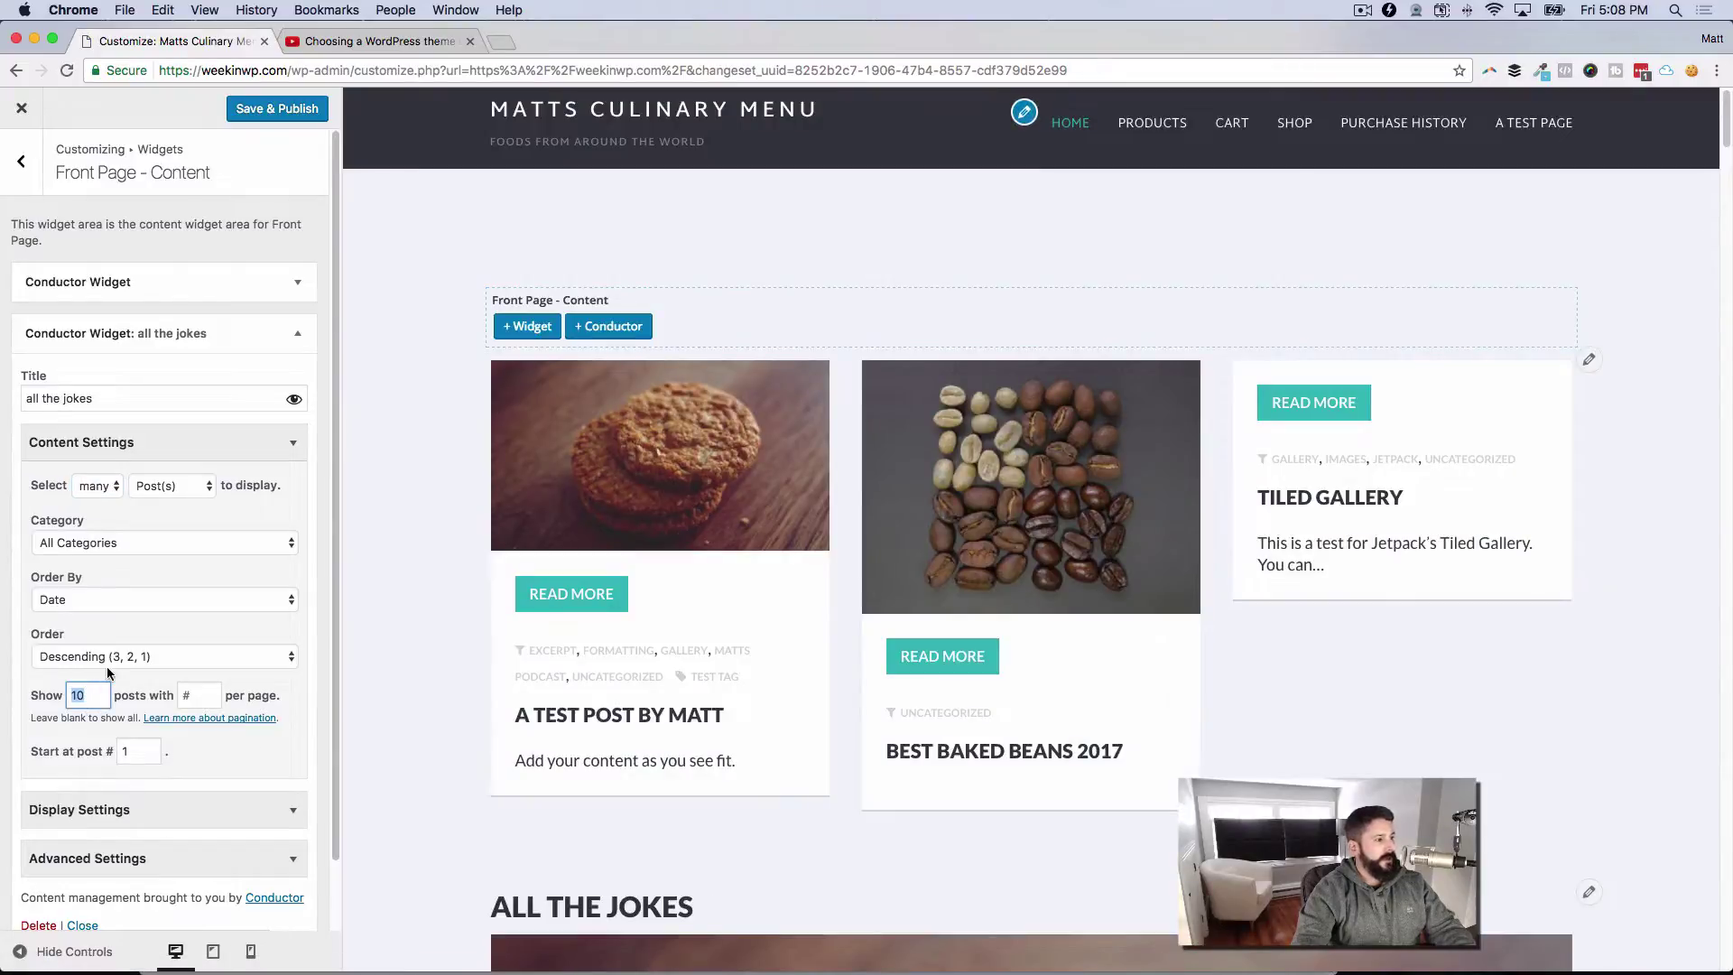
{"action": "type", "text": "2"}
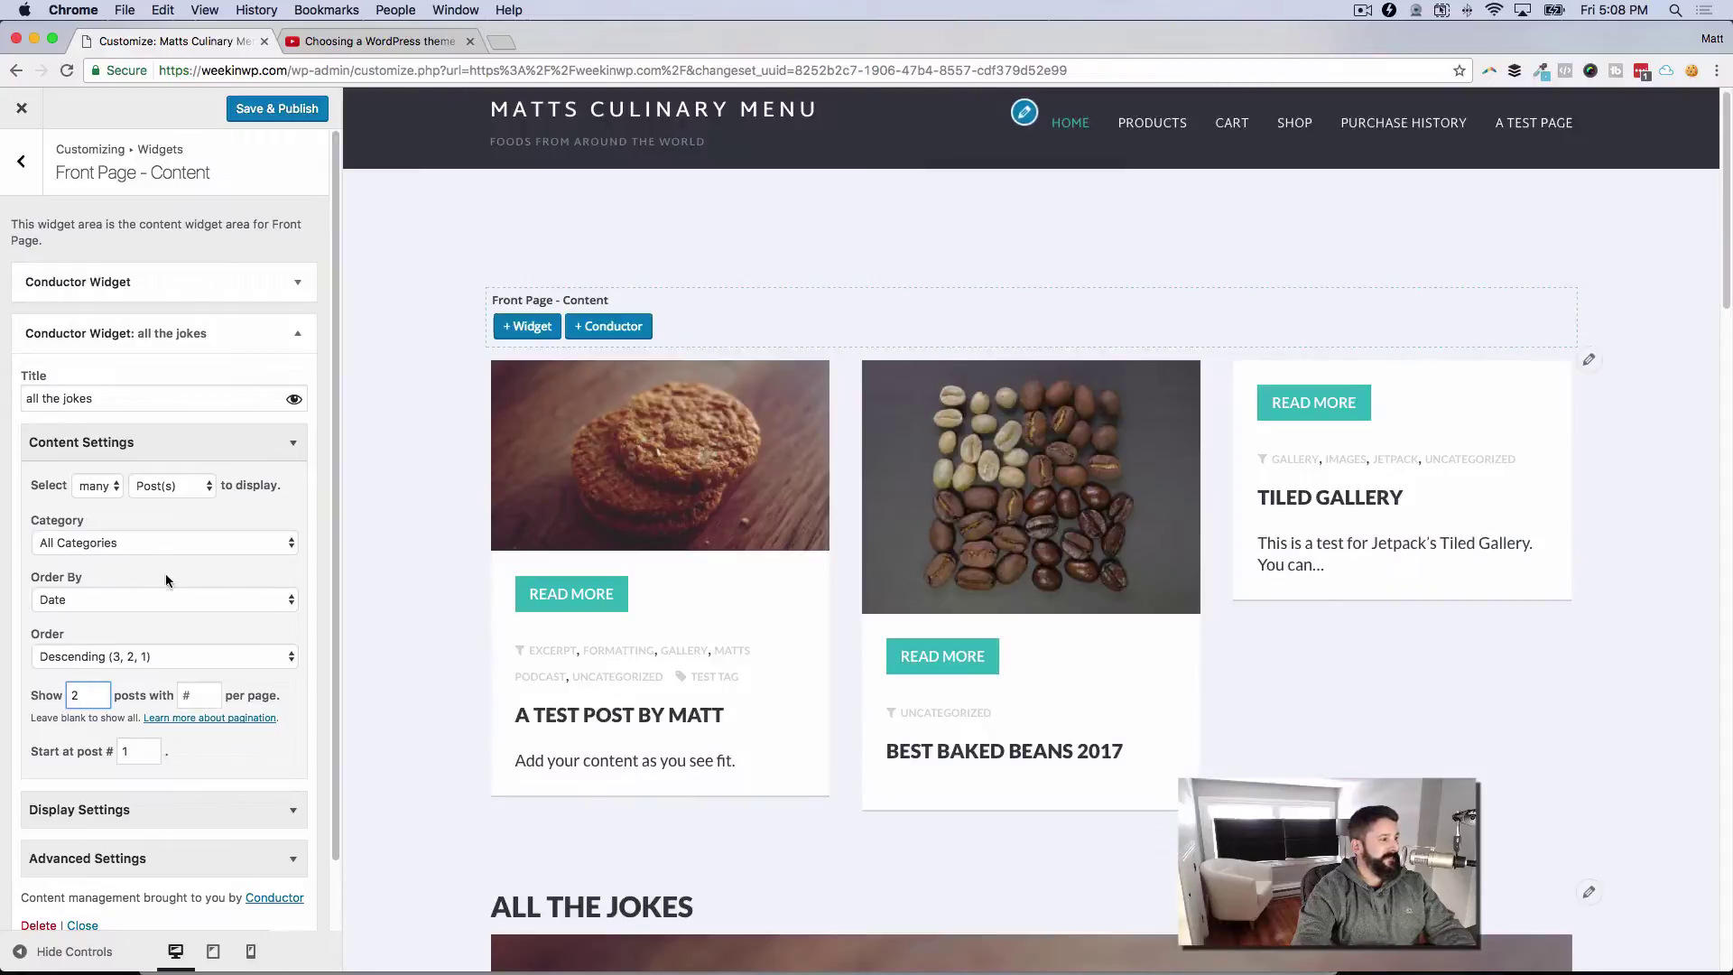
{"action": "left_click", "coordinate": [248, 542]}
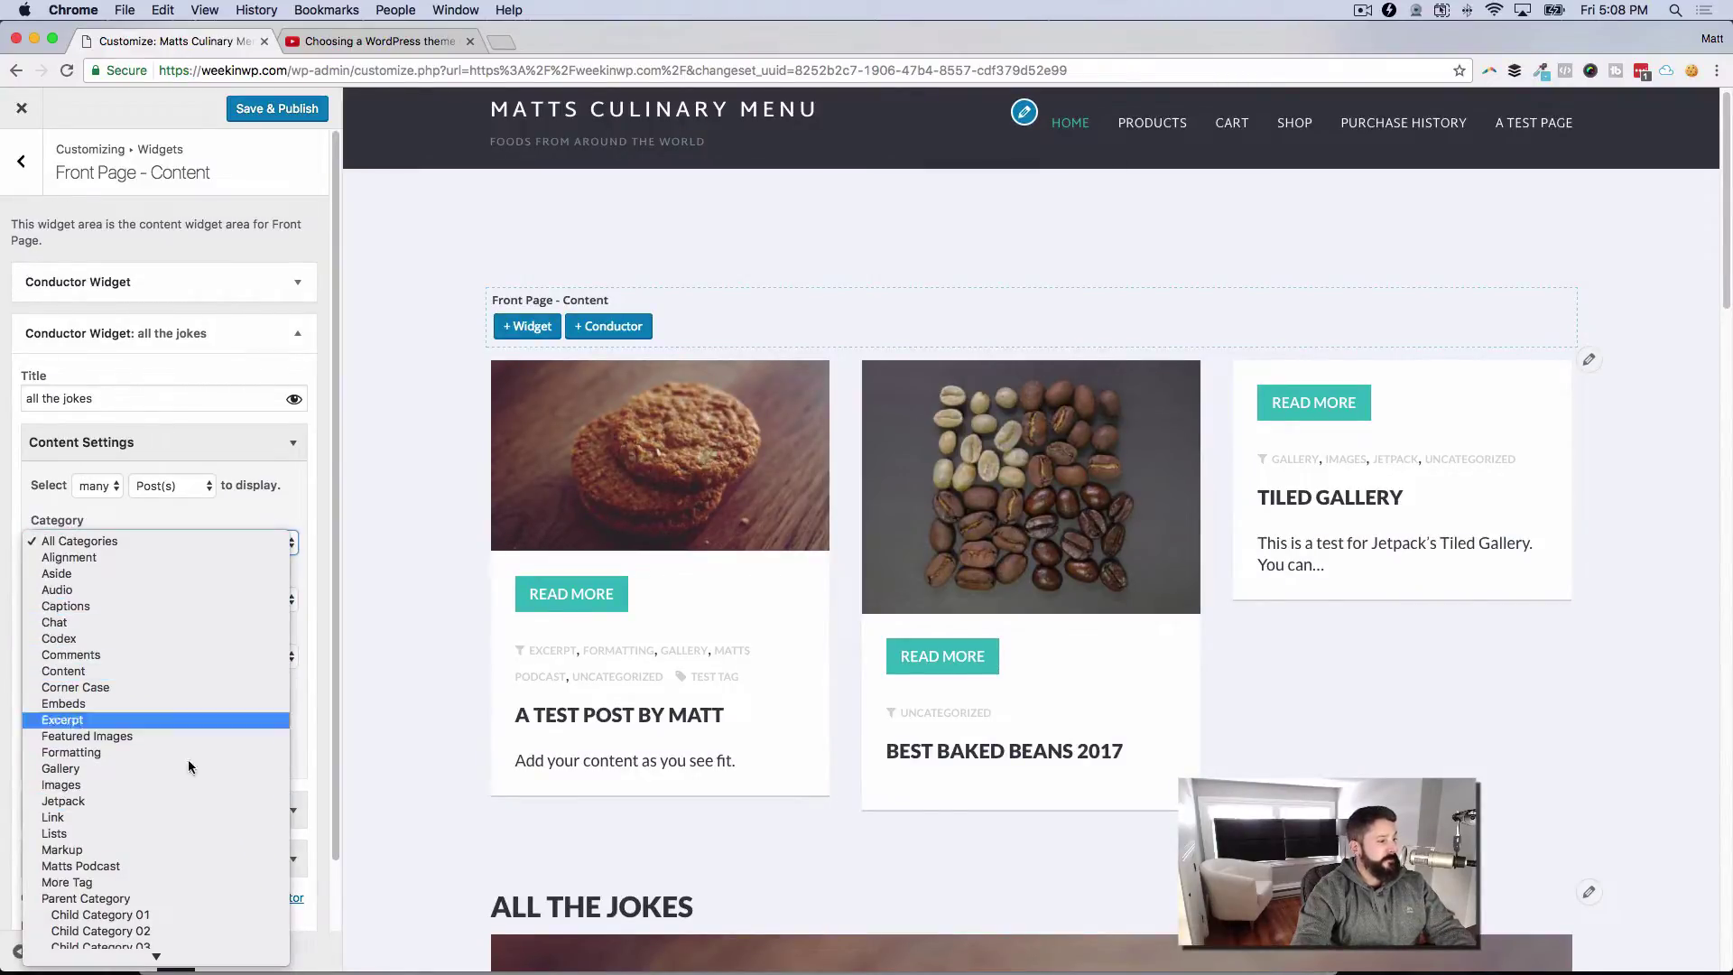
{"action": "left_click", "coordinate": [186, 737]}
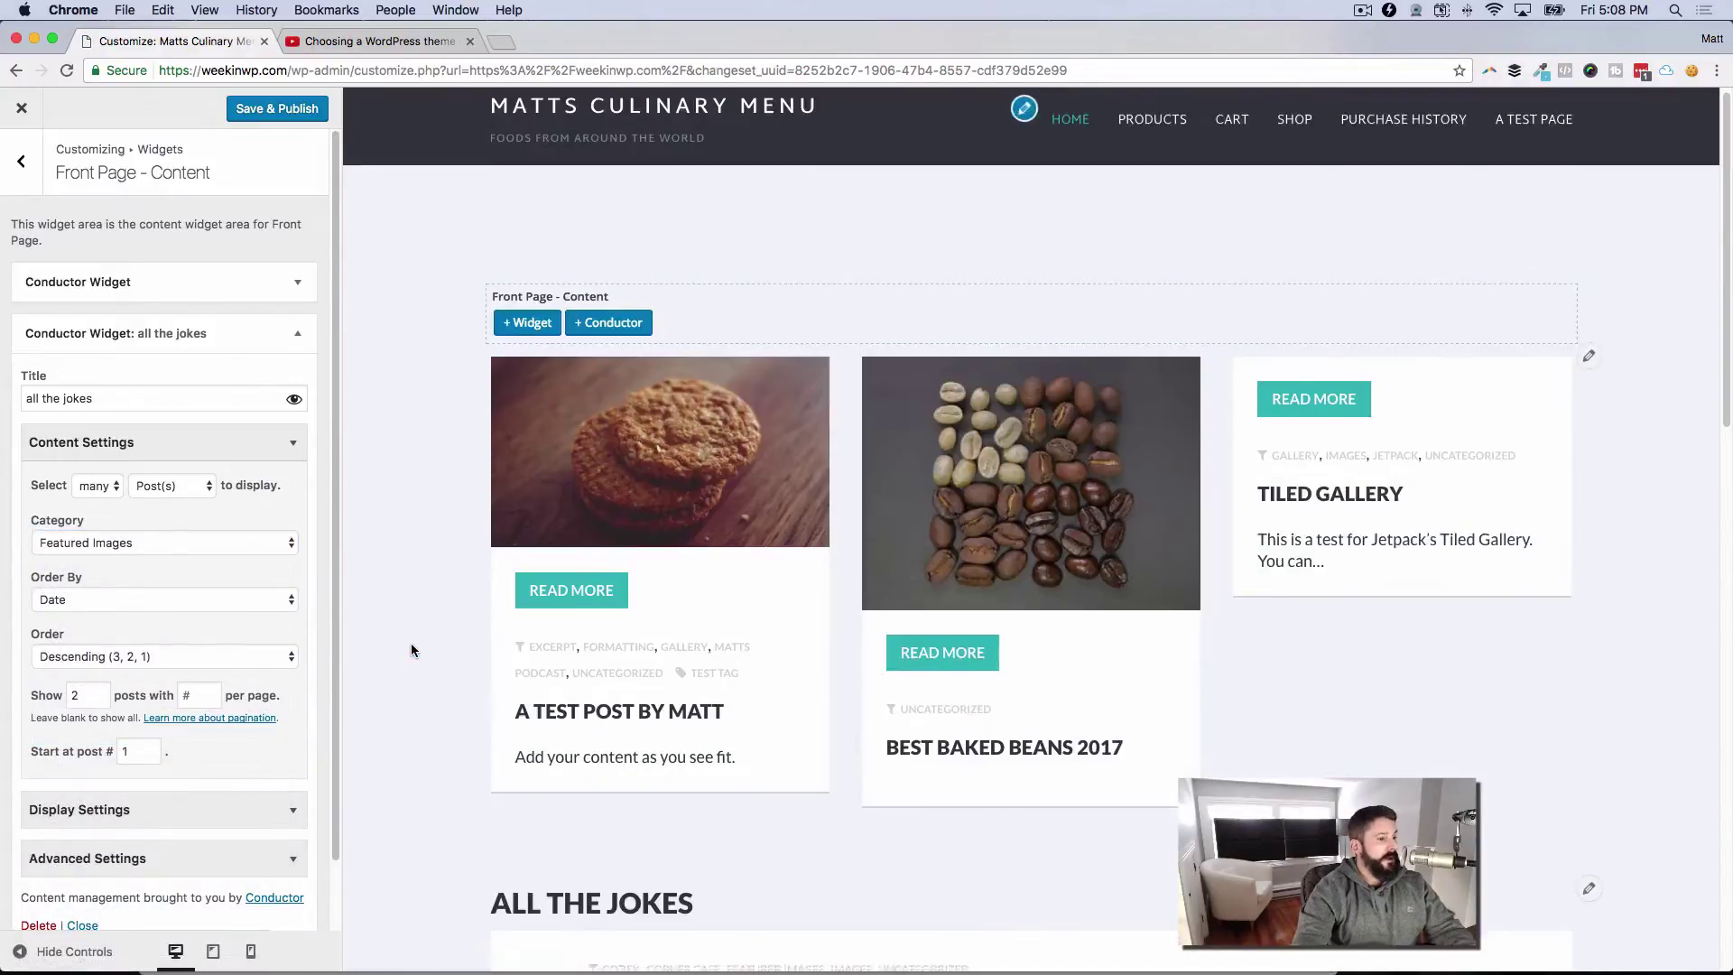
{"action": "scroll", "coordinate": [411, 643], "scroll_direction": "down", "scroll_amount": 8}
{"action": "scroll", "coordinate": [413, 645], "scroll_direction": "up", "scroll_amount": 3}
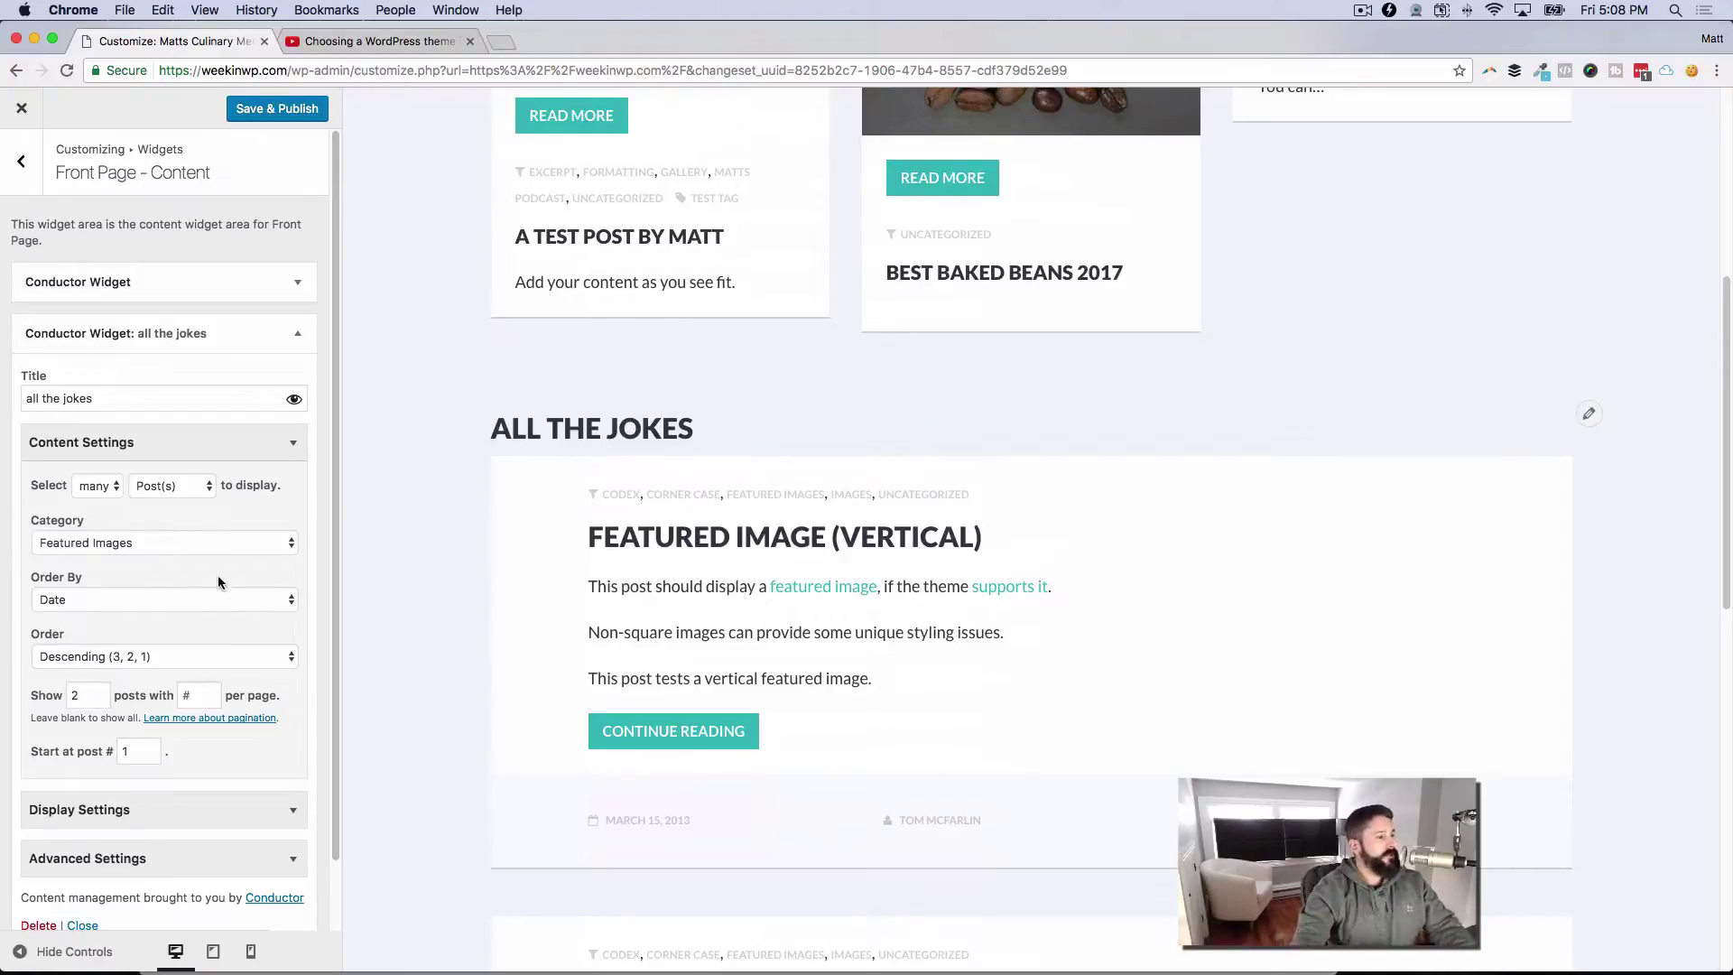
- Set the 'all the jokes' widget's Number of Columns to 2
{"action": "left_click", "coordinate": [294, 816]}
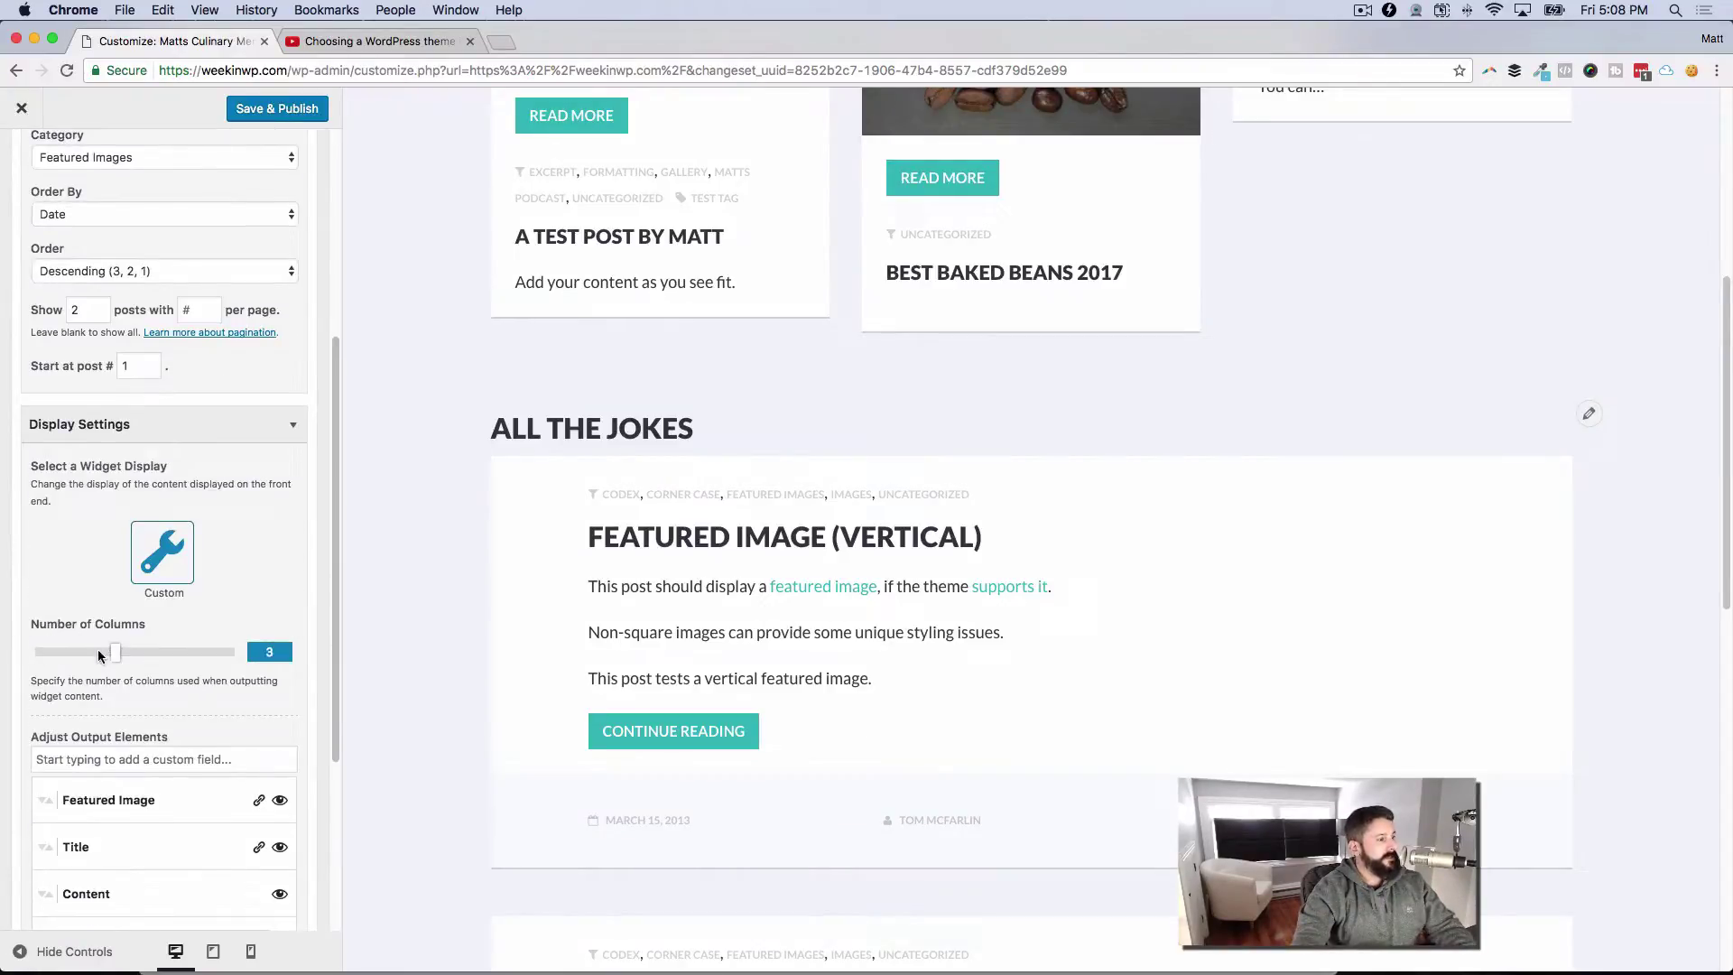
{"action": "left_click", "coordinate": [90, 655]}
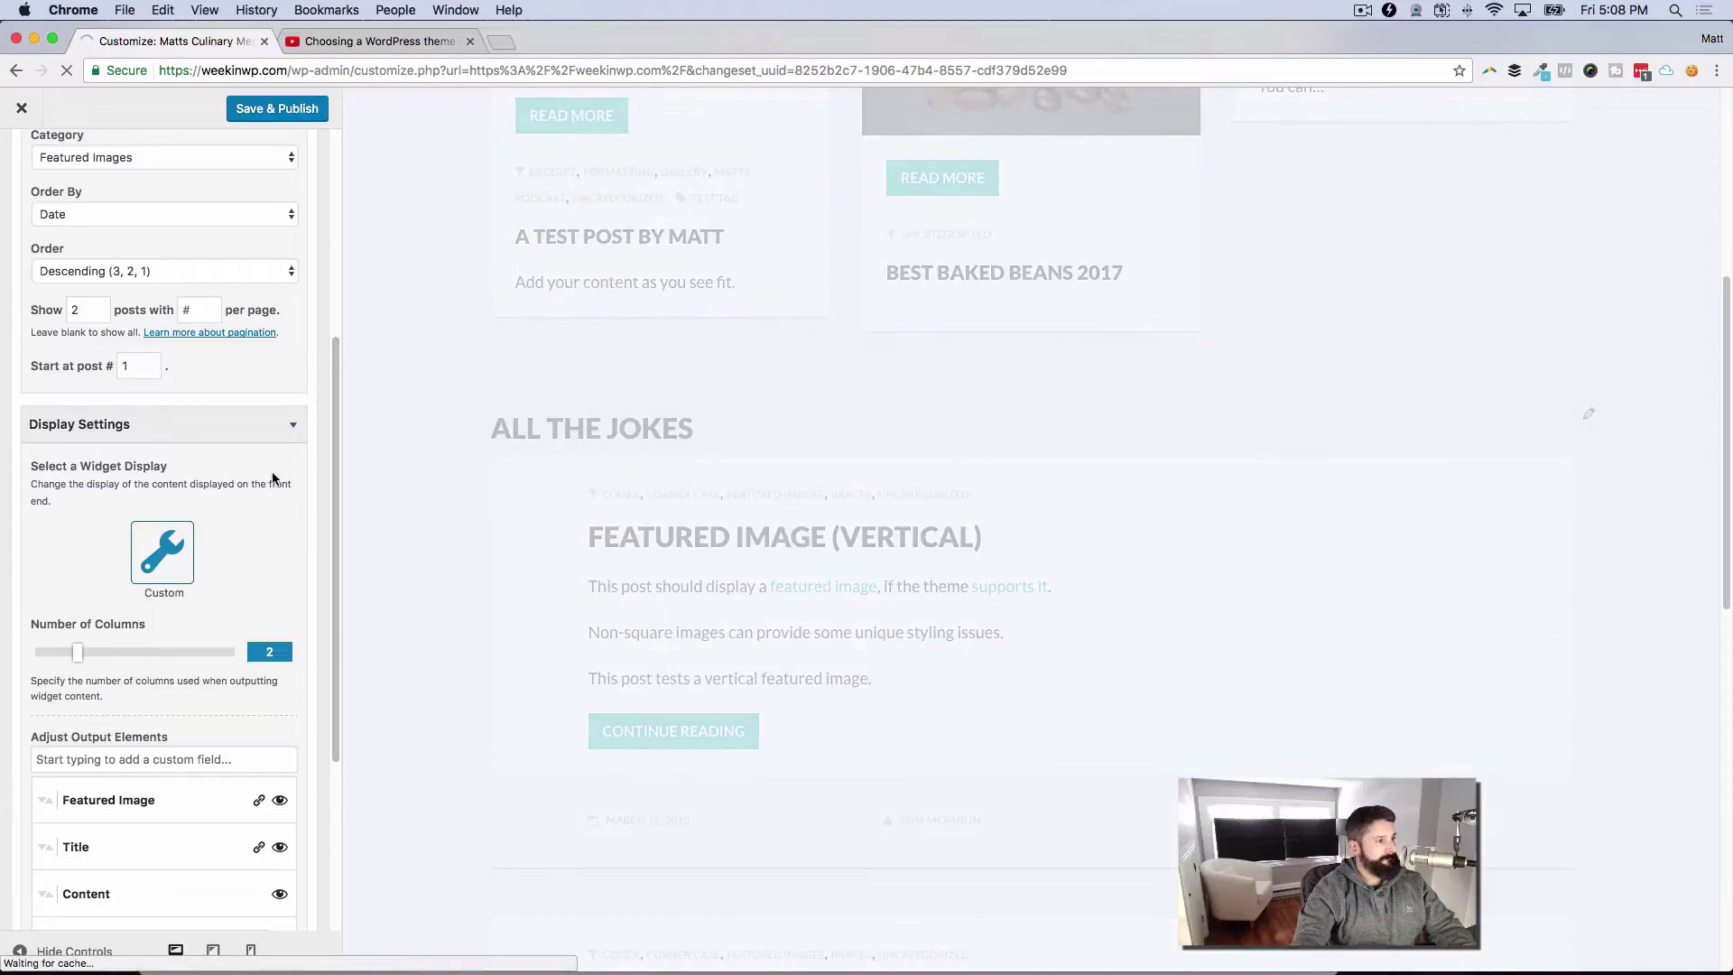
{"action": "left_click", "coordinate": [298, 423]}
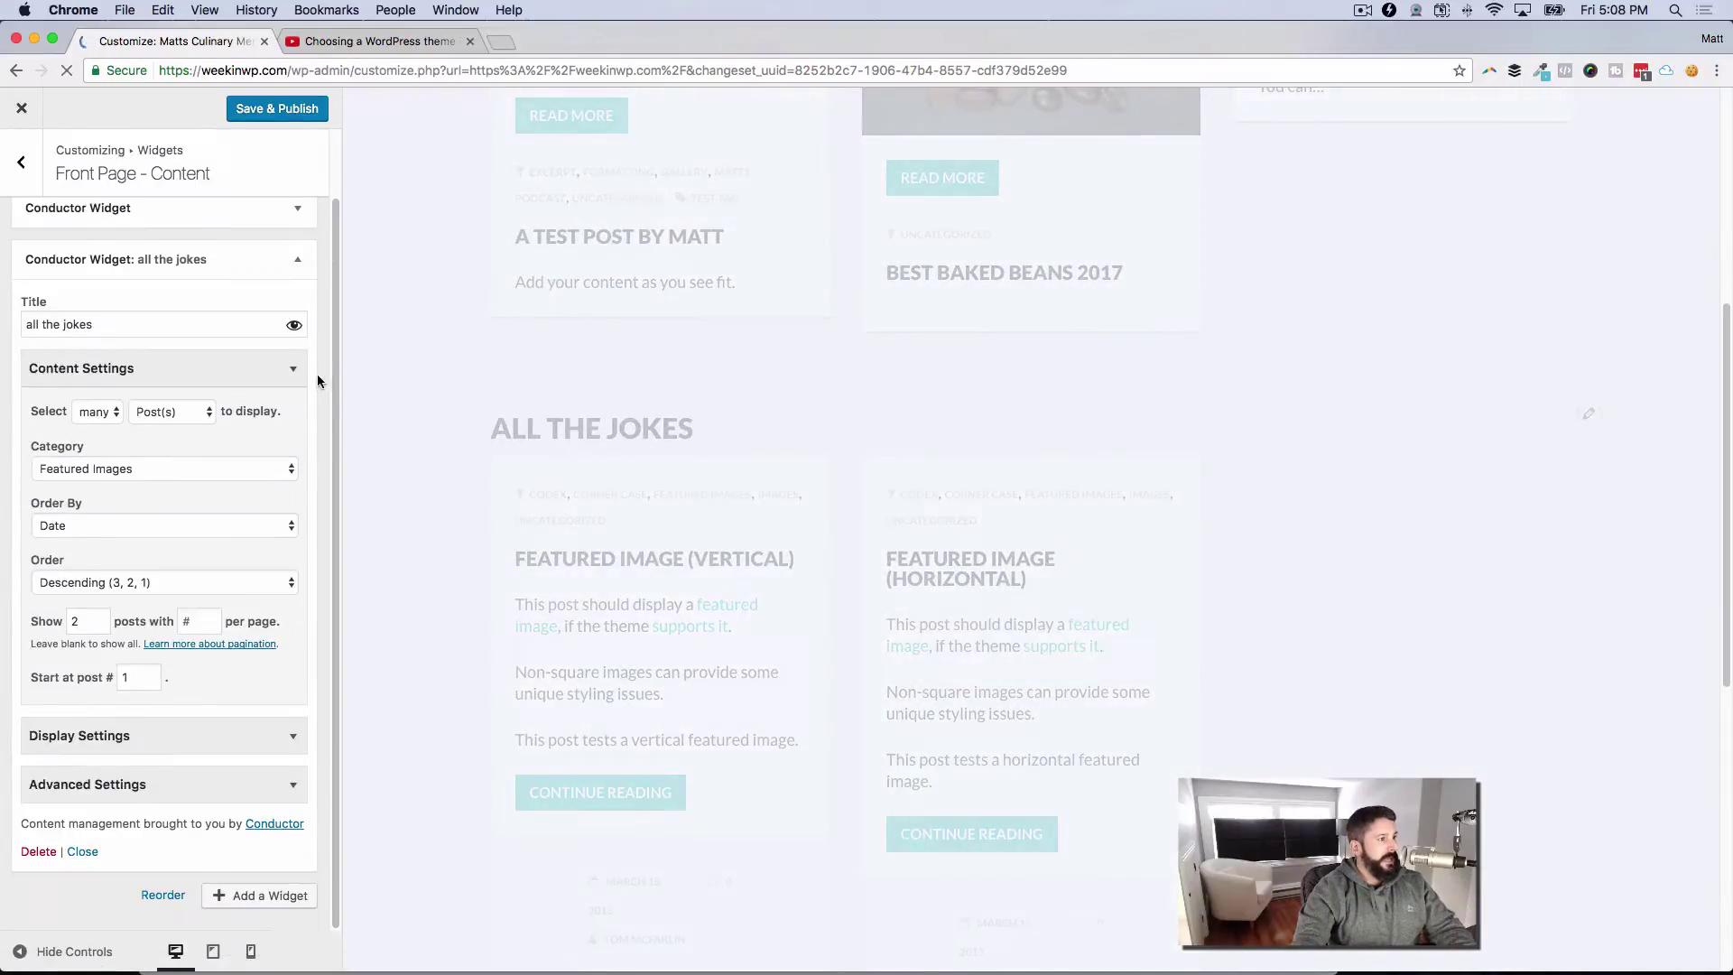
- Move the collapsed 'all the jokes' widget above the original Conductor widget
{"action": "left_click", "coordinate": [300, 269]}
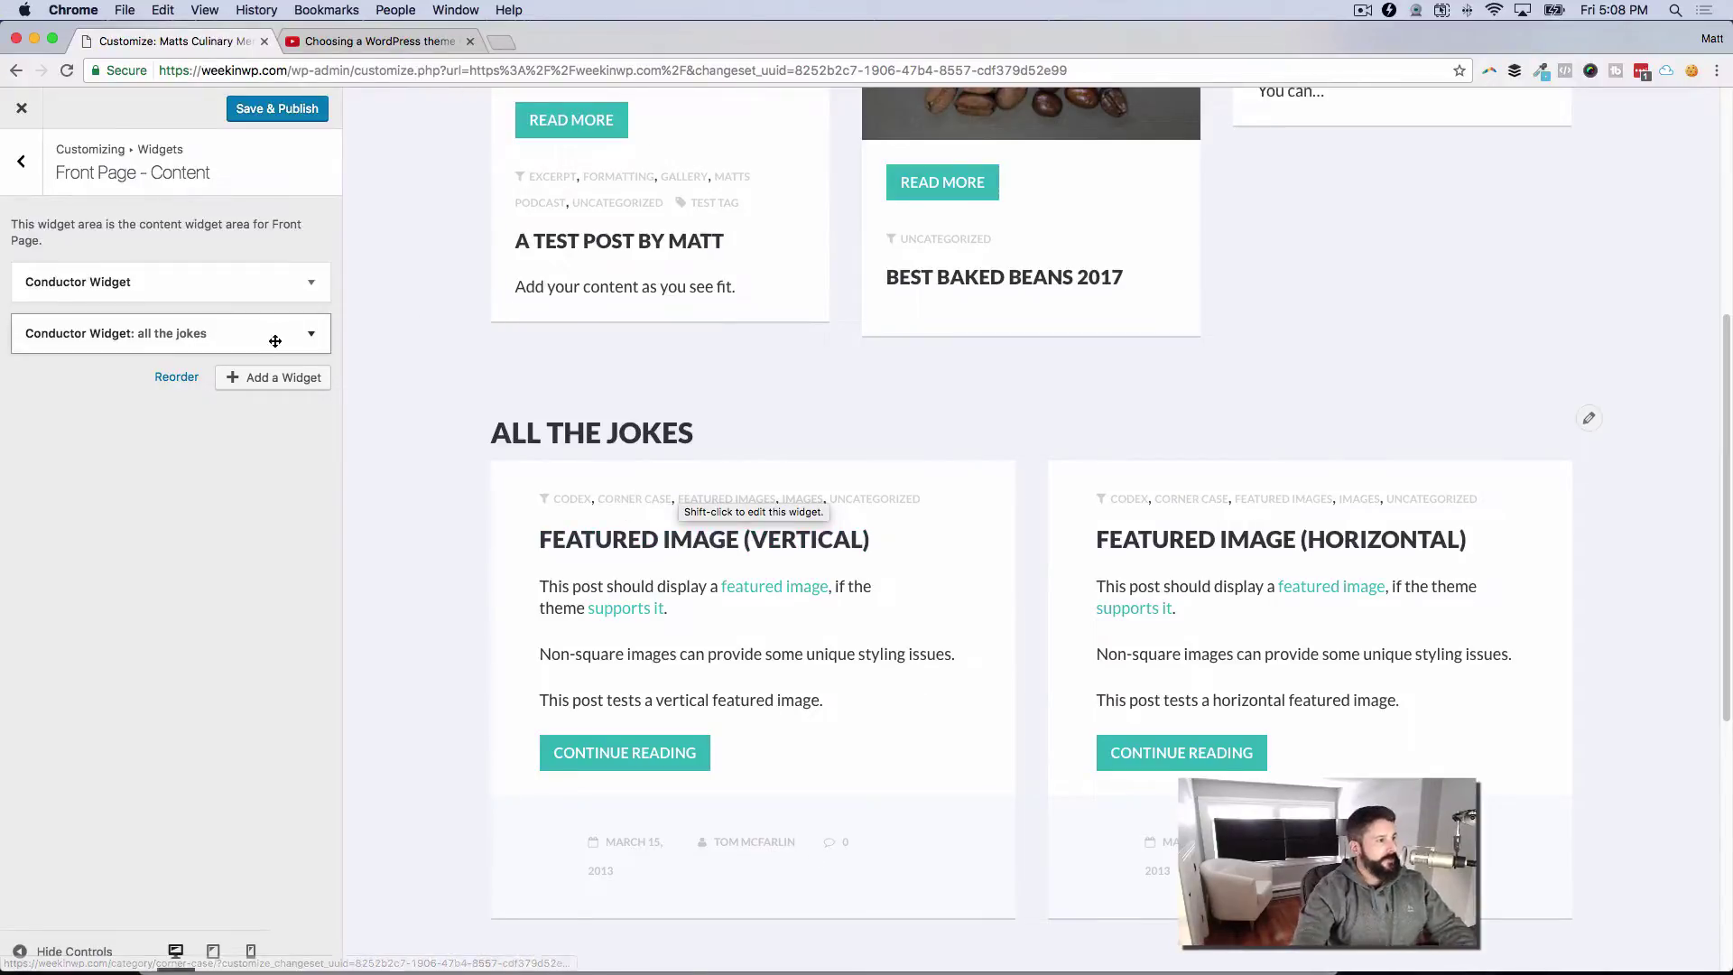
{"action": "left_click_drag", "start_coordinate": [271, 336], "coordinate": [271, 281]}
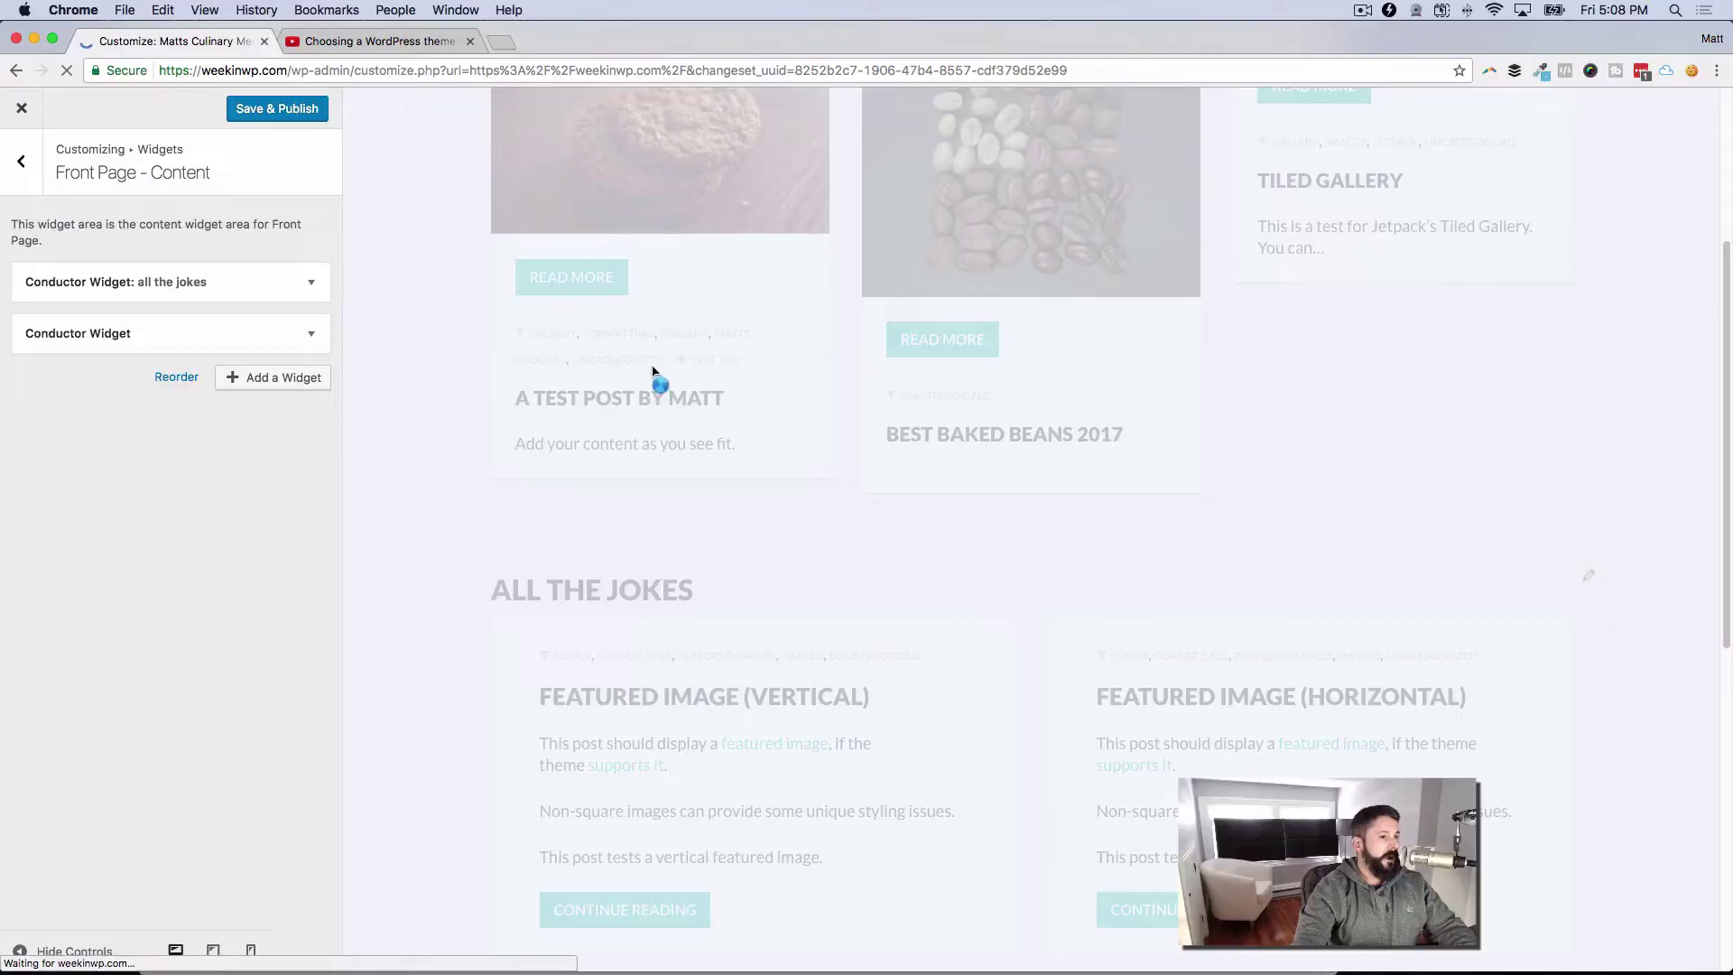
{"action": "scroll", "coordinate": [648, 521], "scroll_direction": "down", "scroll_amount": 3}
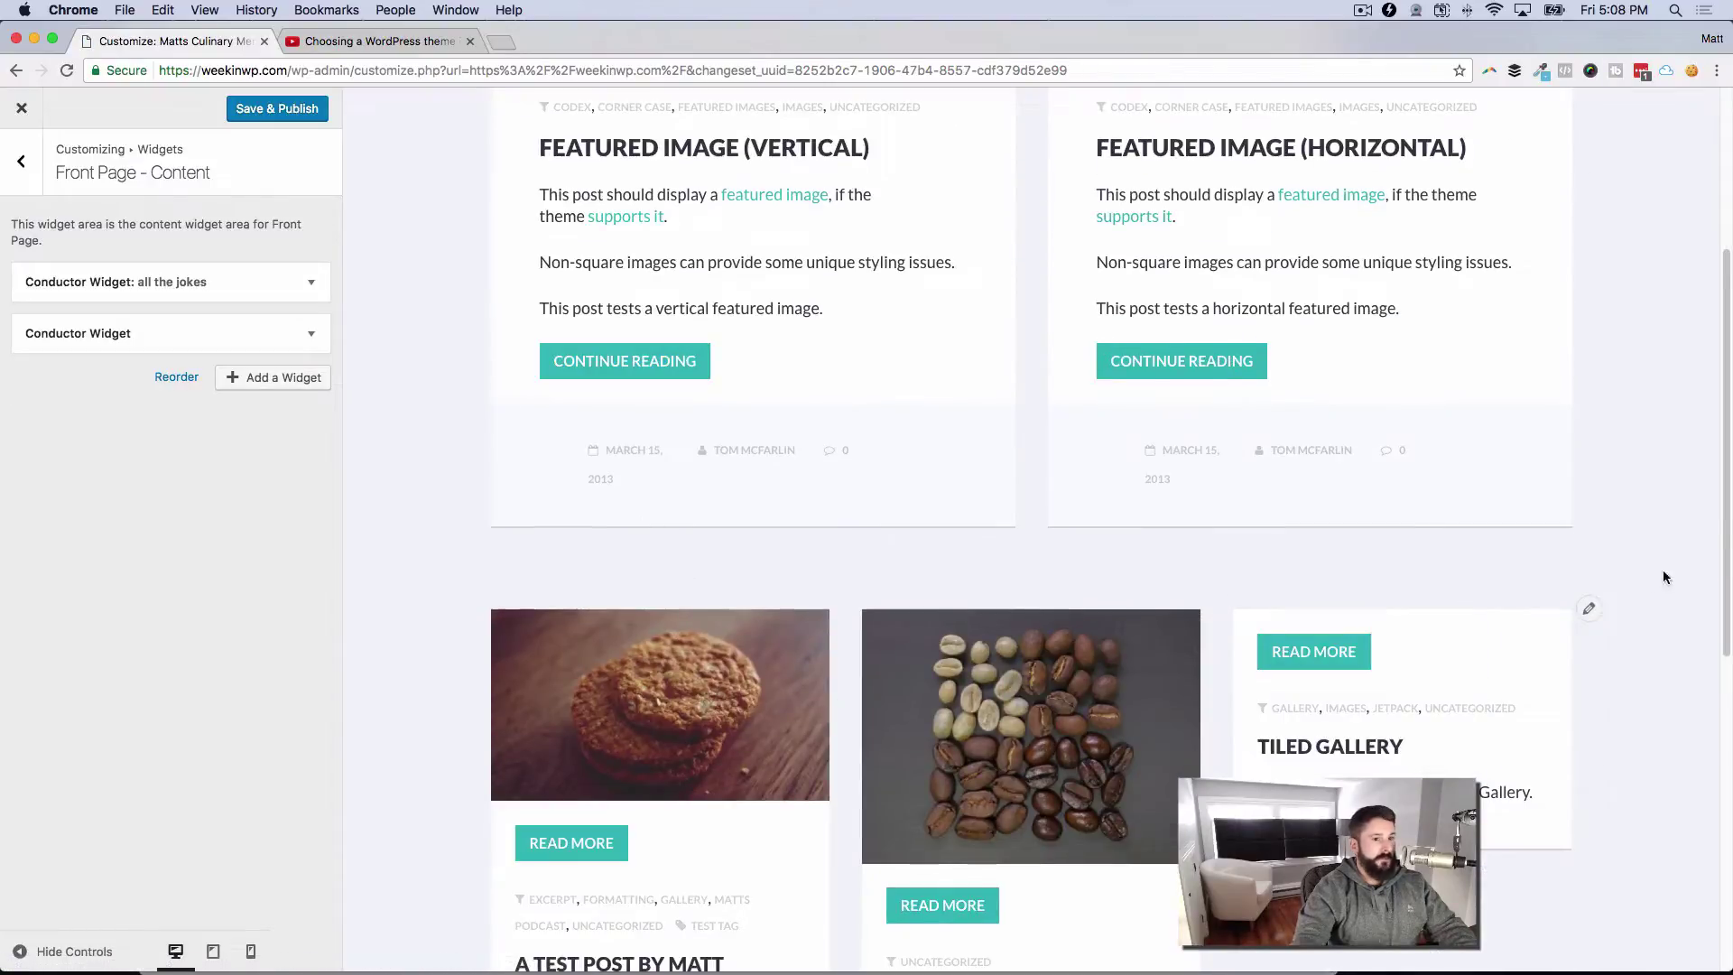
- Title the original Conductor widget 'Blog posts' and review its heading below the jokes
{"action": "left_click", "coordinate": [1588, 608]}
{"action": "type", "text": "Blog p[osts"}
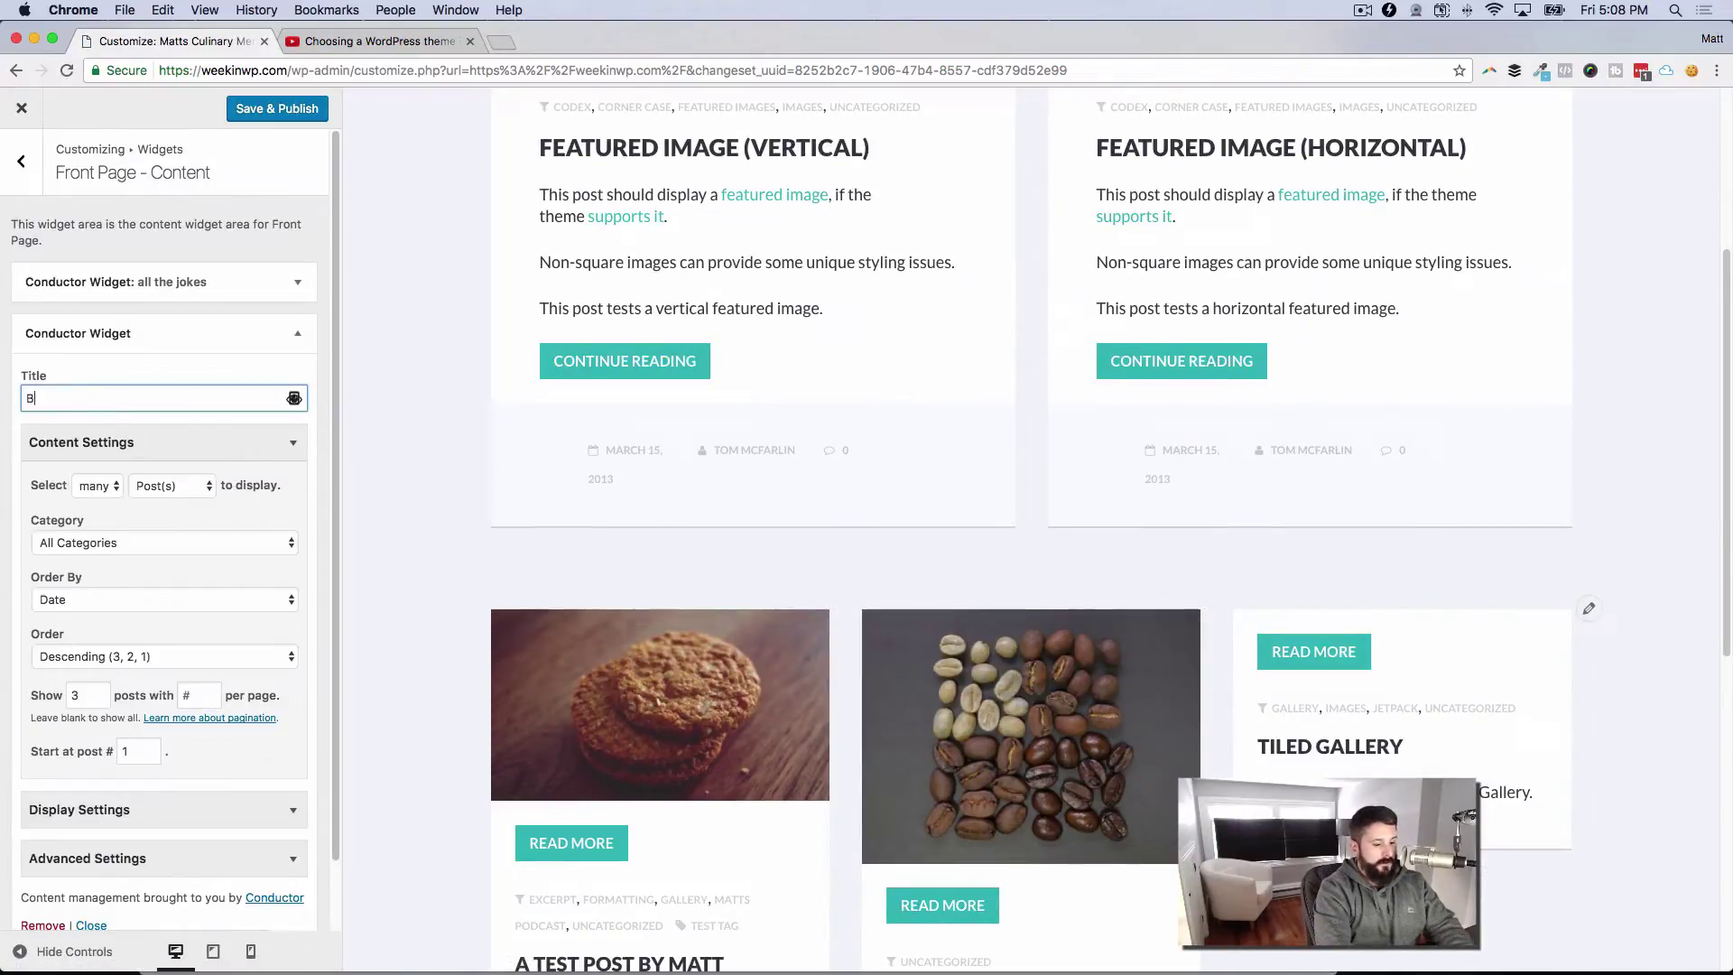
{"action": "key", "text": "BackSpace"}
{"action": "key", "text": "BackSpace"}
{"action": "key", "text": "BackSpace"}
{"action": "key", "text": "BackSpace"}
{"action": "key", "text": "BackSpace"}
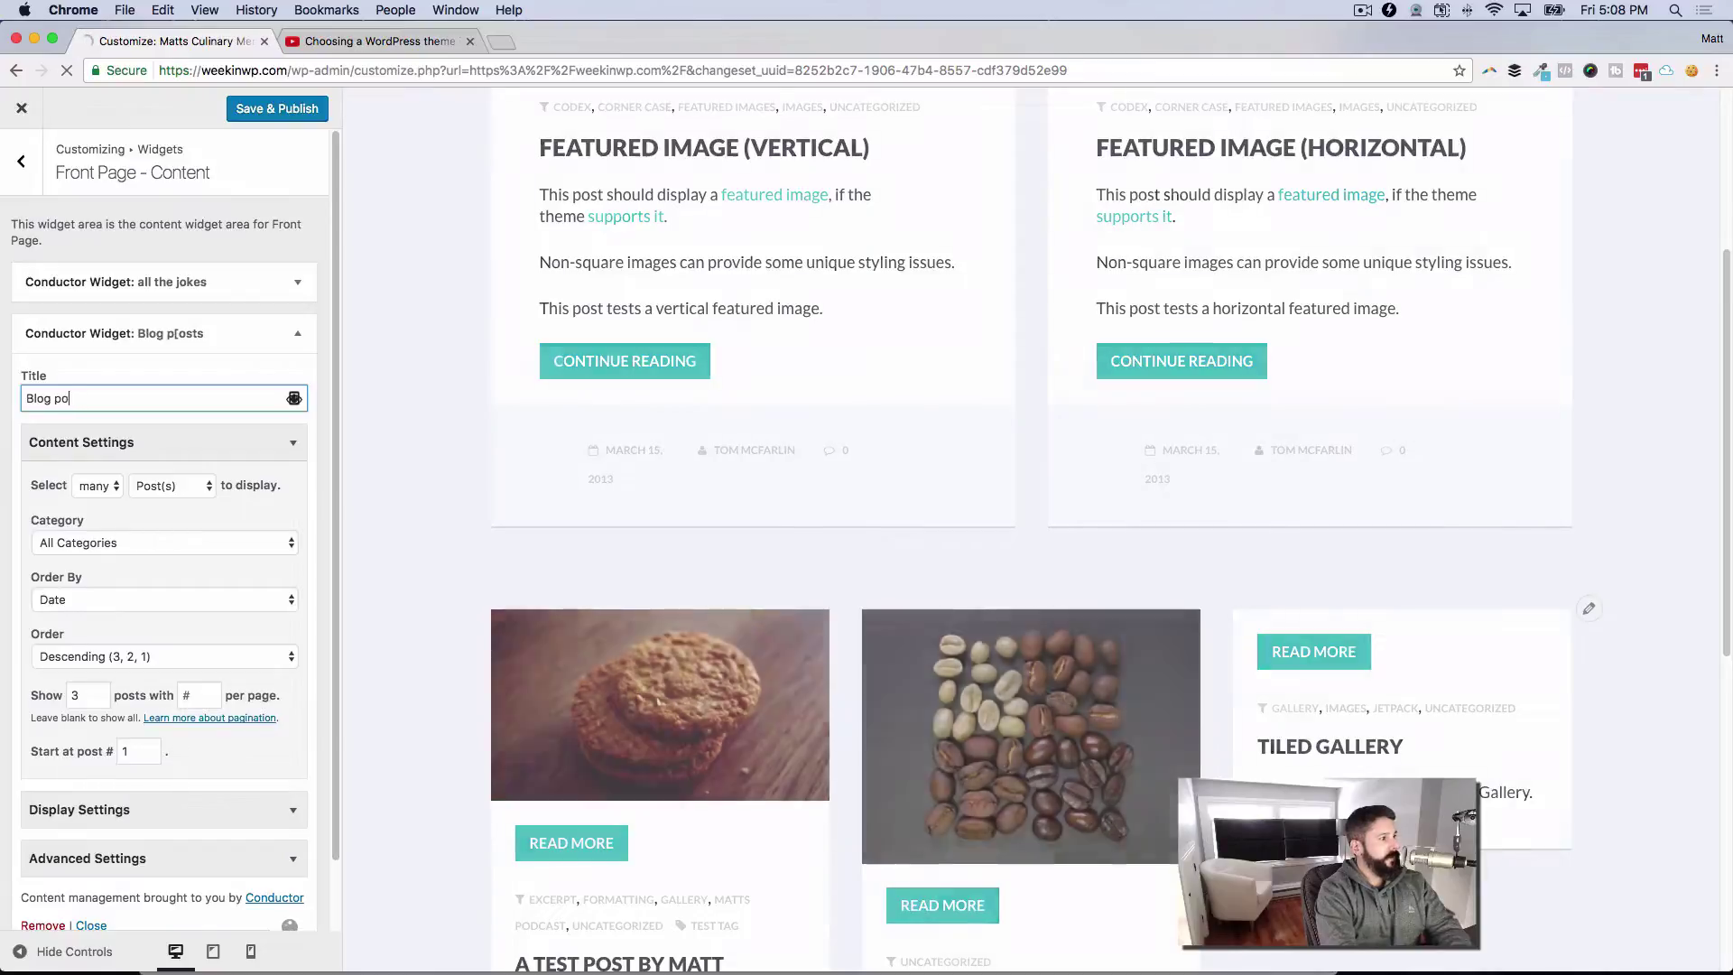
{"action": "type", "text": "osts"}
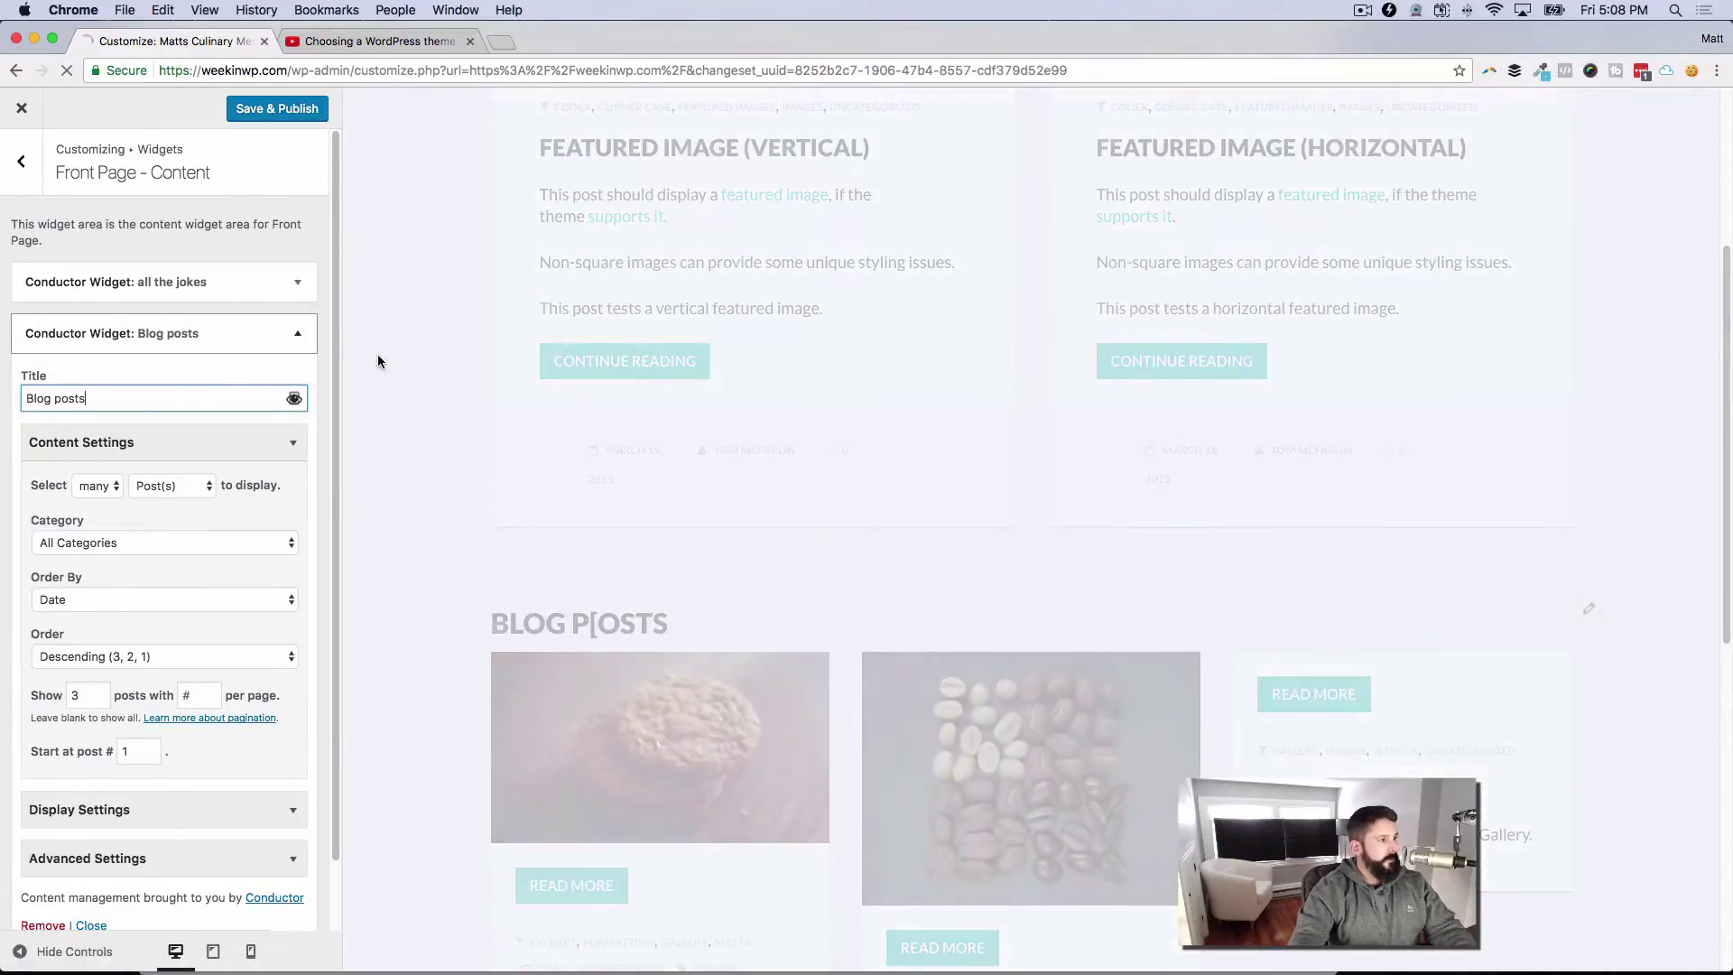
{"action": "left_click", "coordinate": [377, 354]}
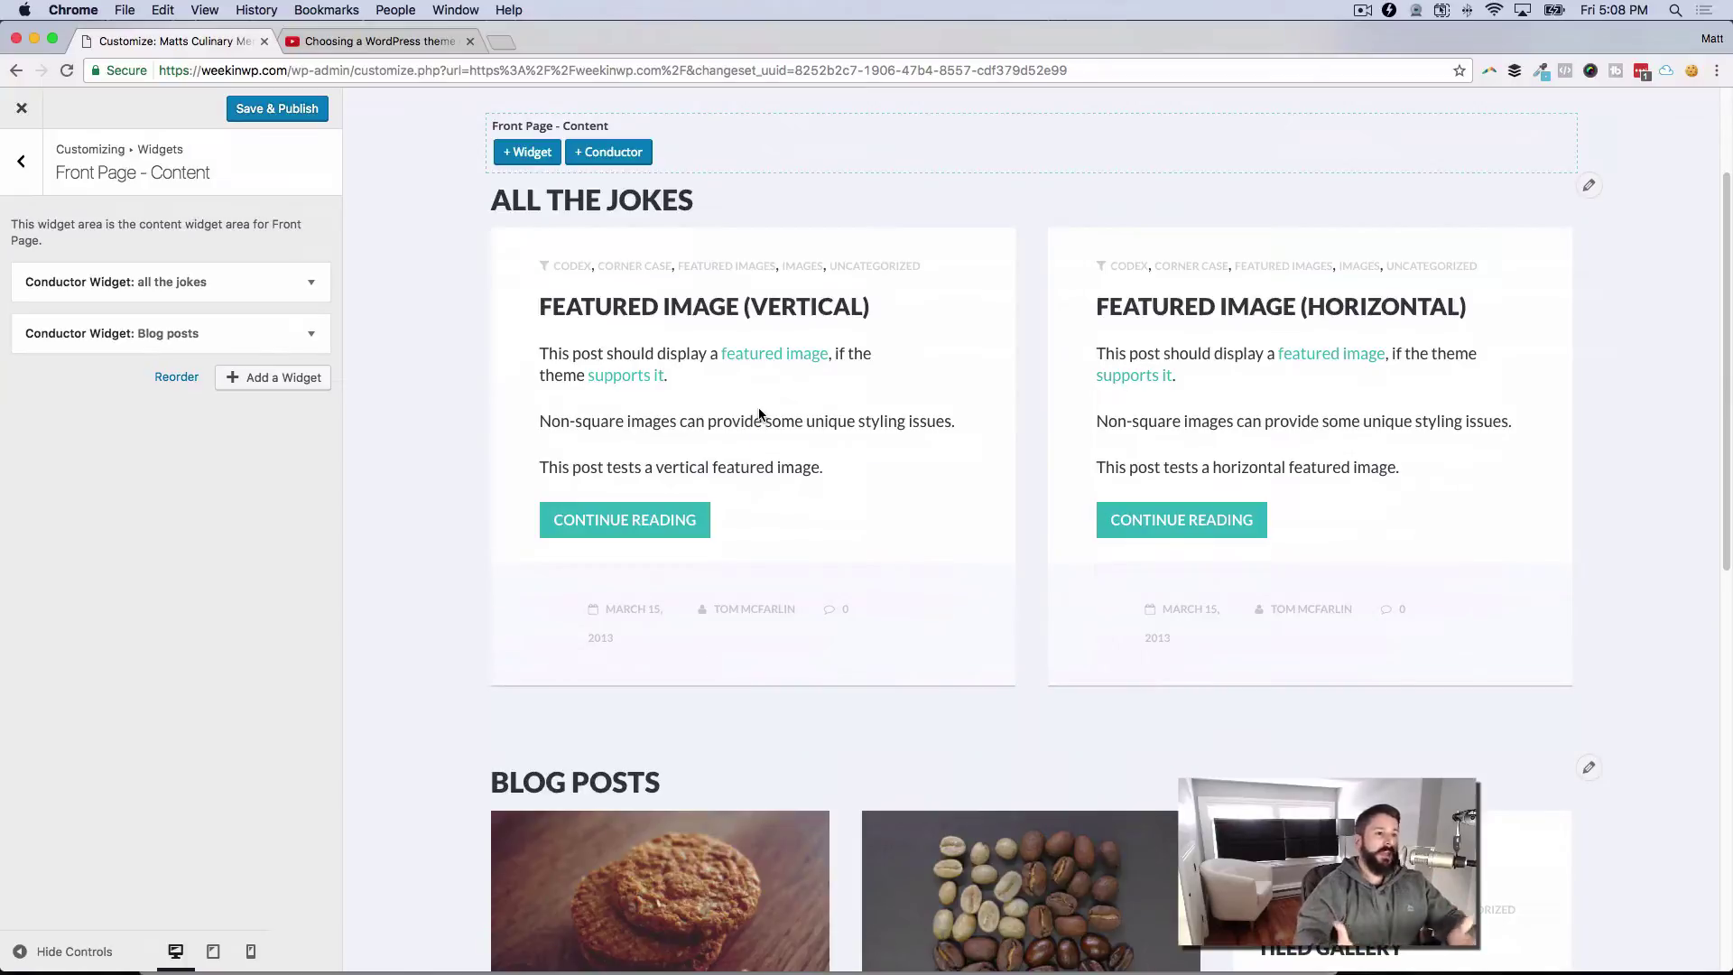
{"action": "scroll", "coordinate": [757, 392], "scroll_direction": "down", "scroll_amount": 1}
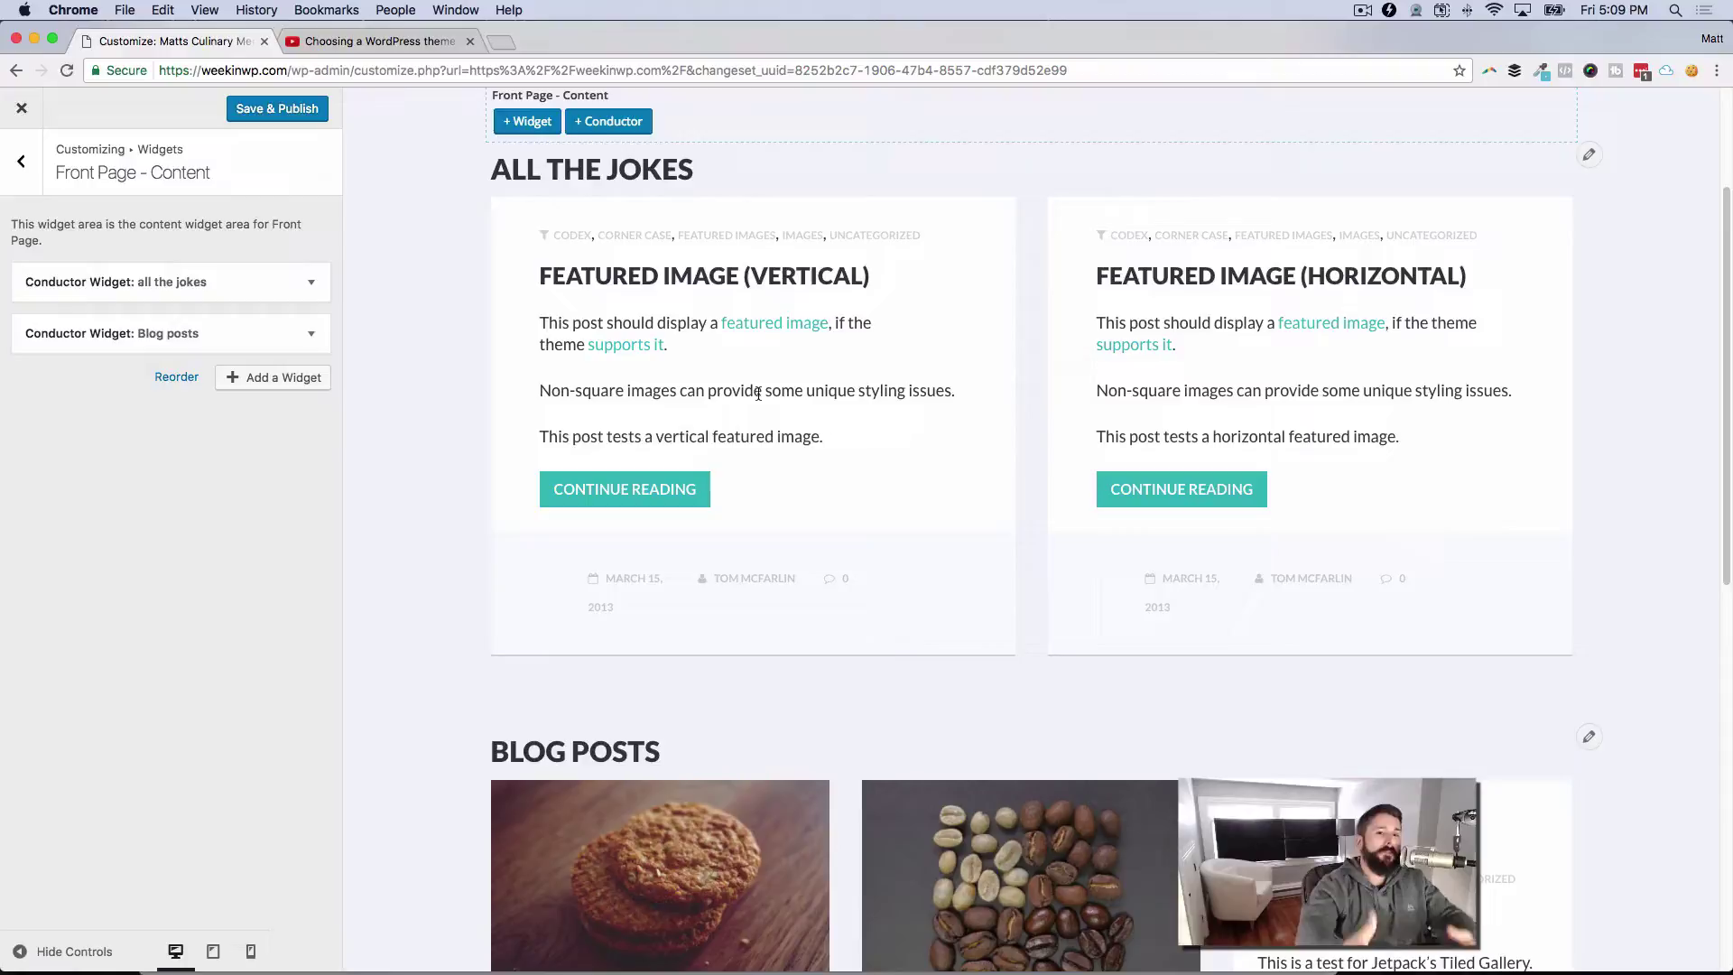
{"action": "scroll", "coordinate": [519, 420], "scroll_direction": "down", "scroll_amount": 5}
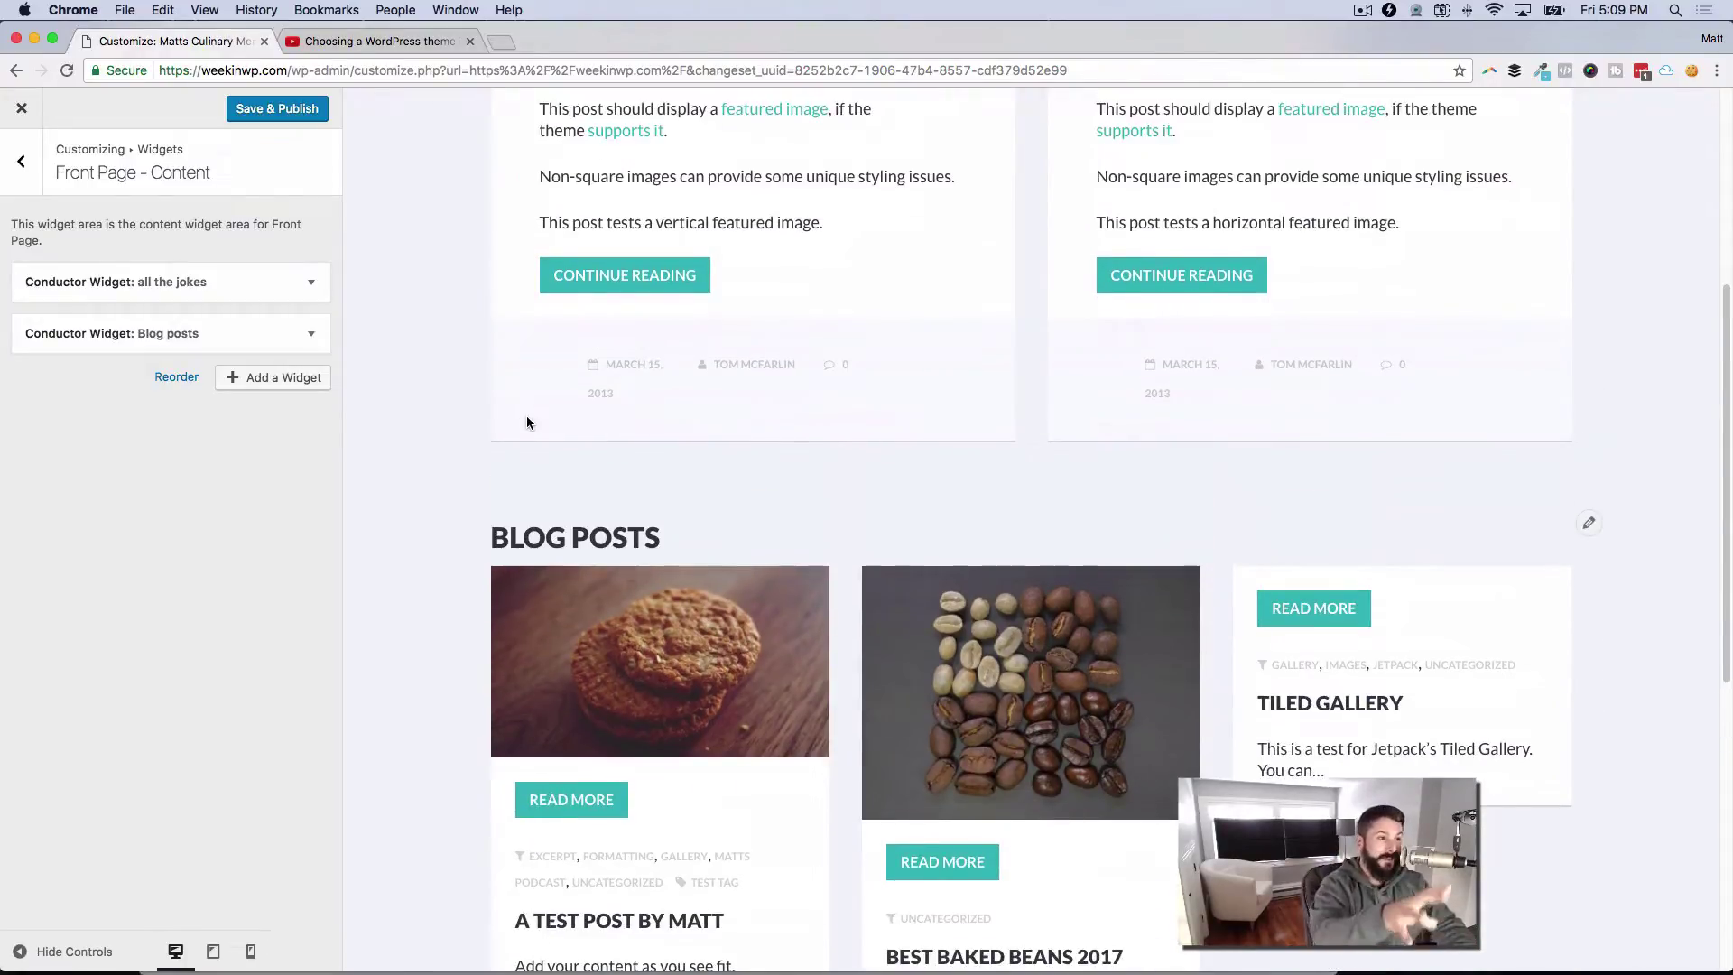
{"action": "scroll", "coordinate": [527, 422], "scroll_direction": "up", "scroll_amount": 10}
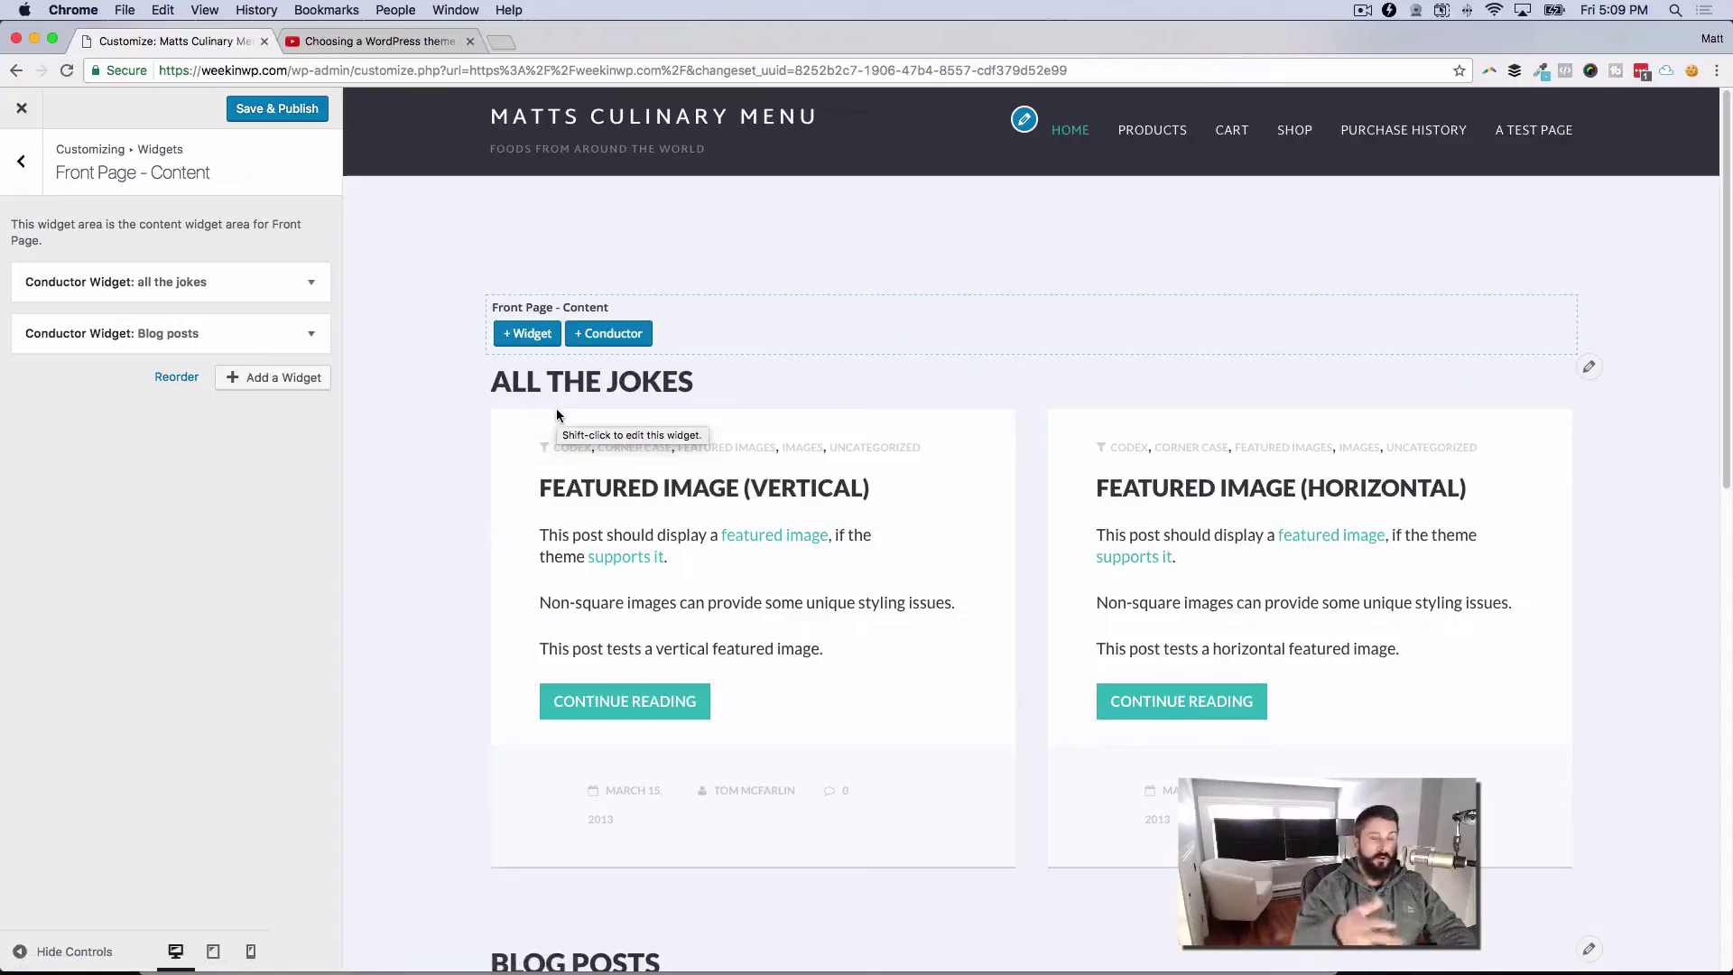
{"action": "scroll", "coordinate": [546, 397], "scroll_direction": "down", "scroll_amount": 7}
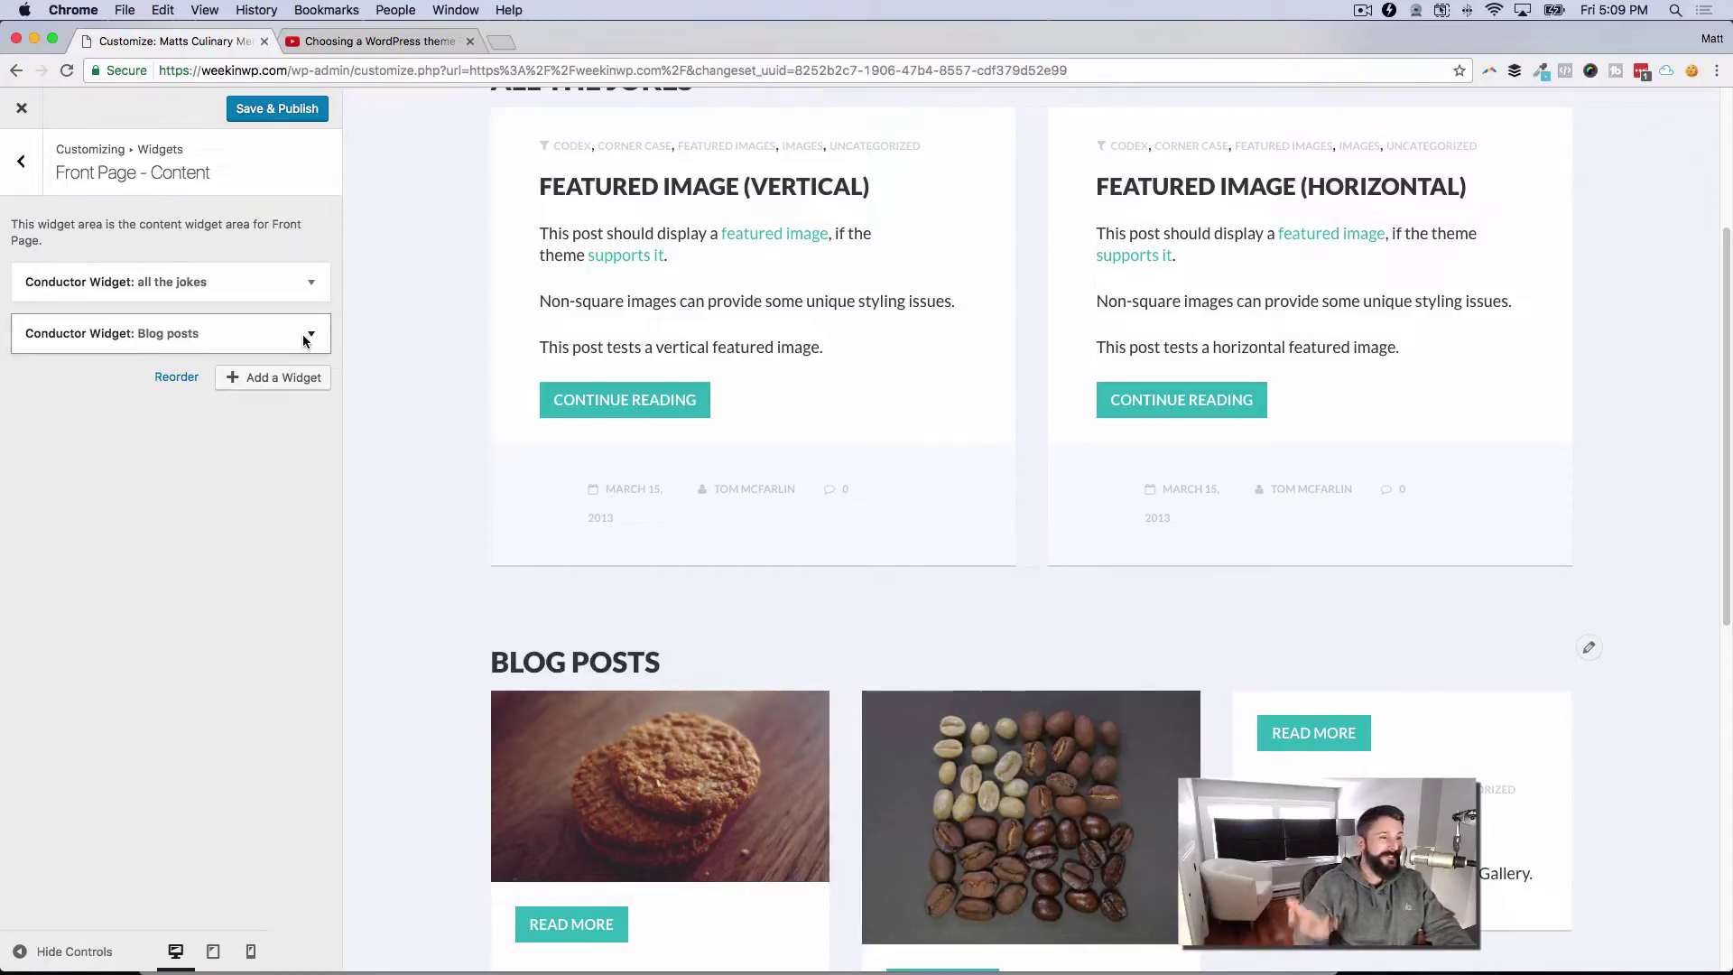
- Hide the Customizer controls and go to weekinwp.com/elementor, leaving without saving
{"action": "left_click", "coordinate": [30, 944]}
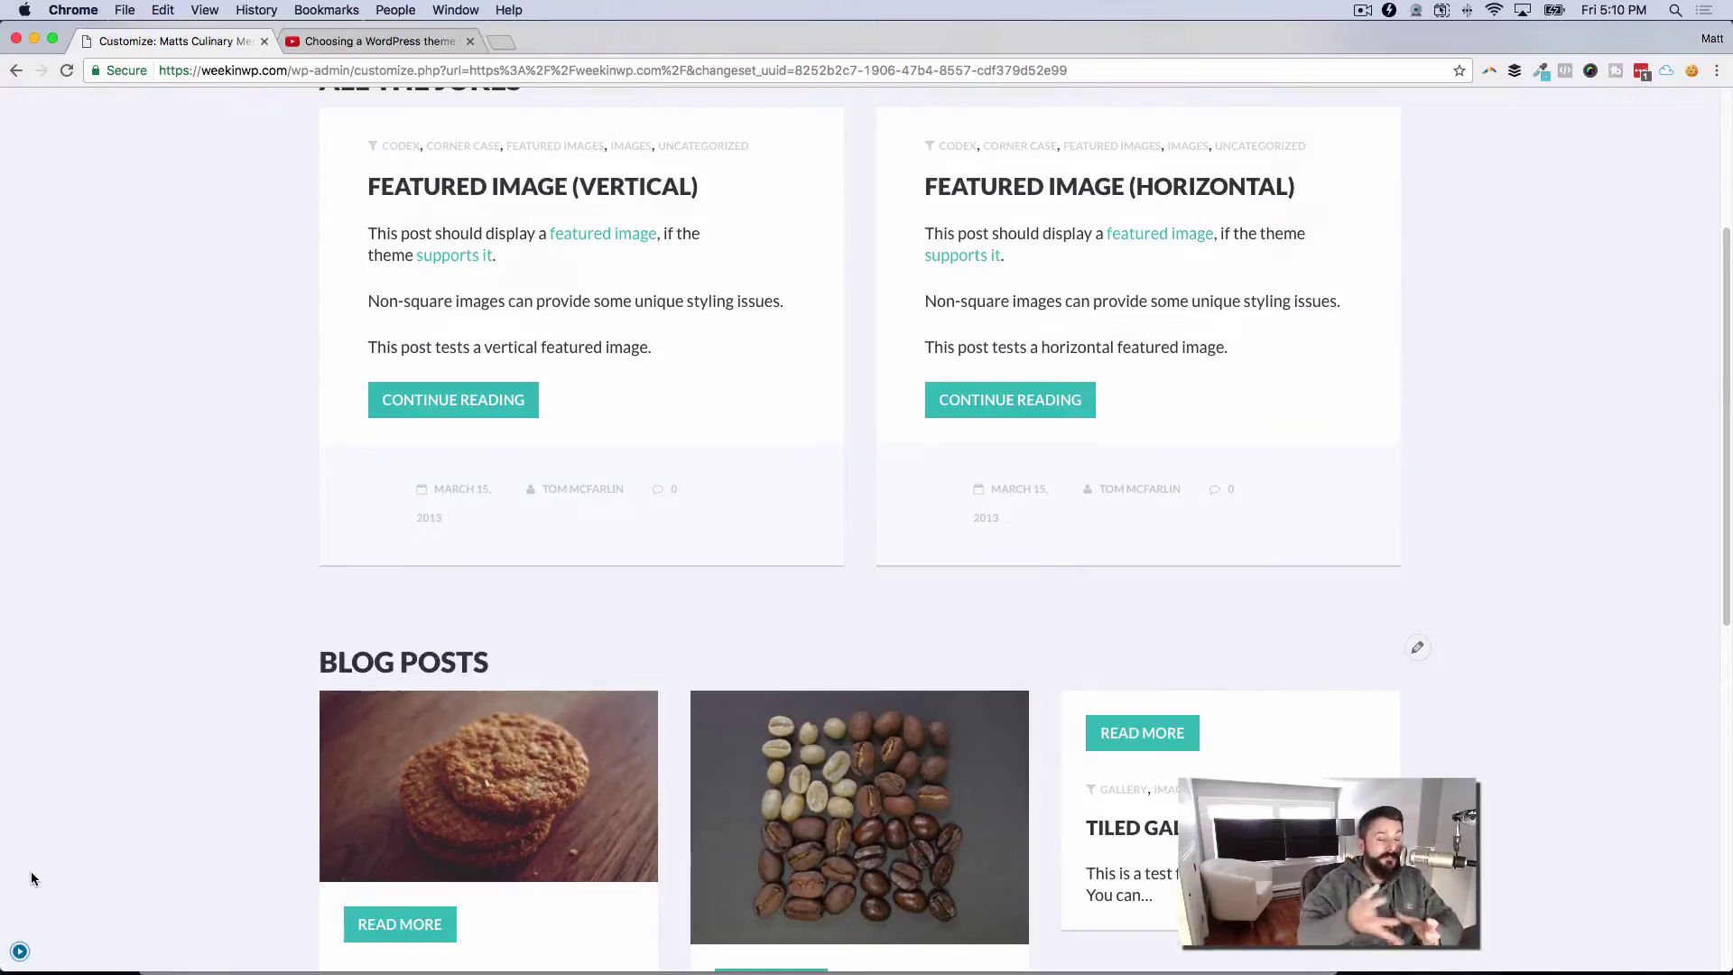
{"action": "scroll", "coordinate": [121, 816], "scroll_direction": "up", "scroll_amount": 5}
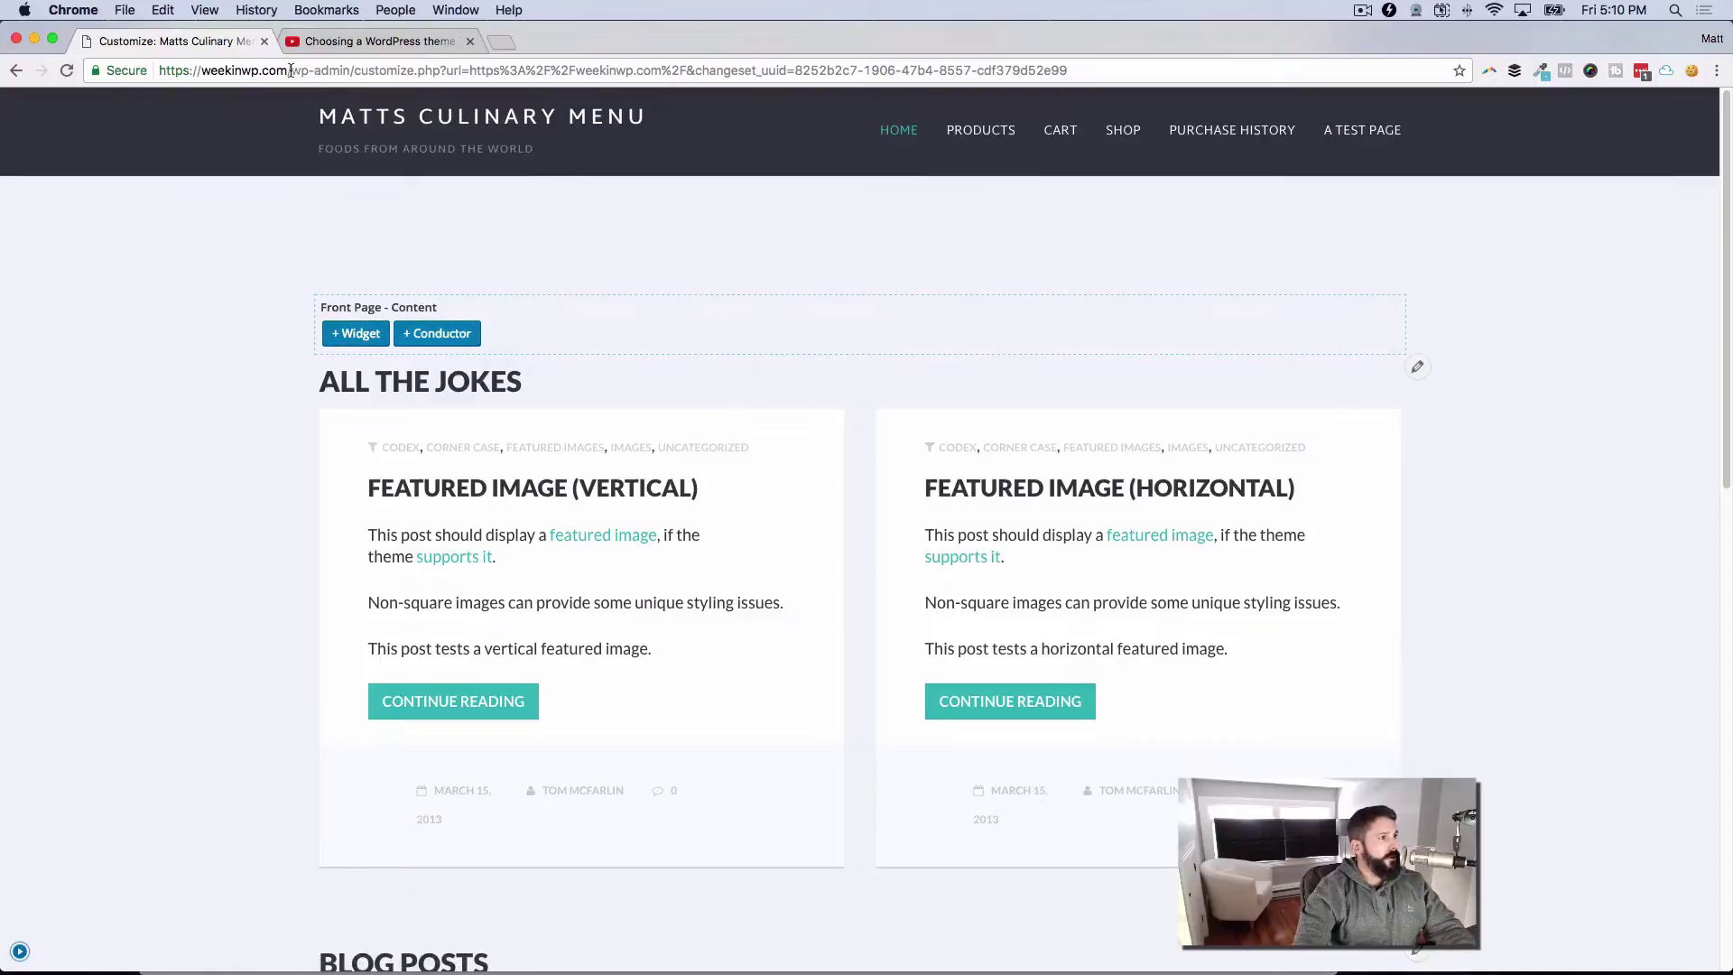
{"action": "left_click_drag", "start_coordinate": [290, 70], "coordinate": [1070, 70]}
{"action": "type", "text": "elemen"}
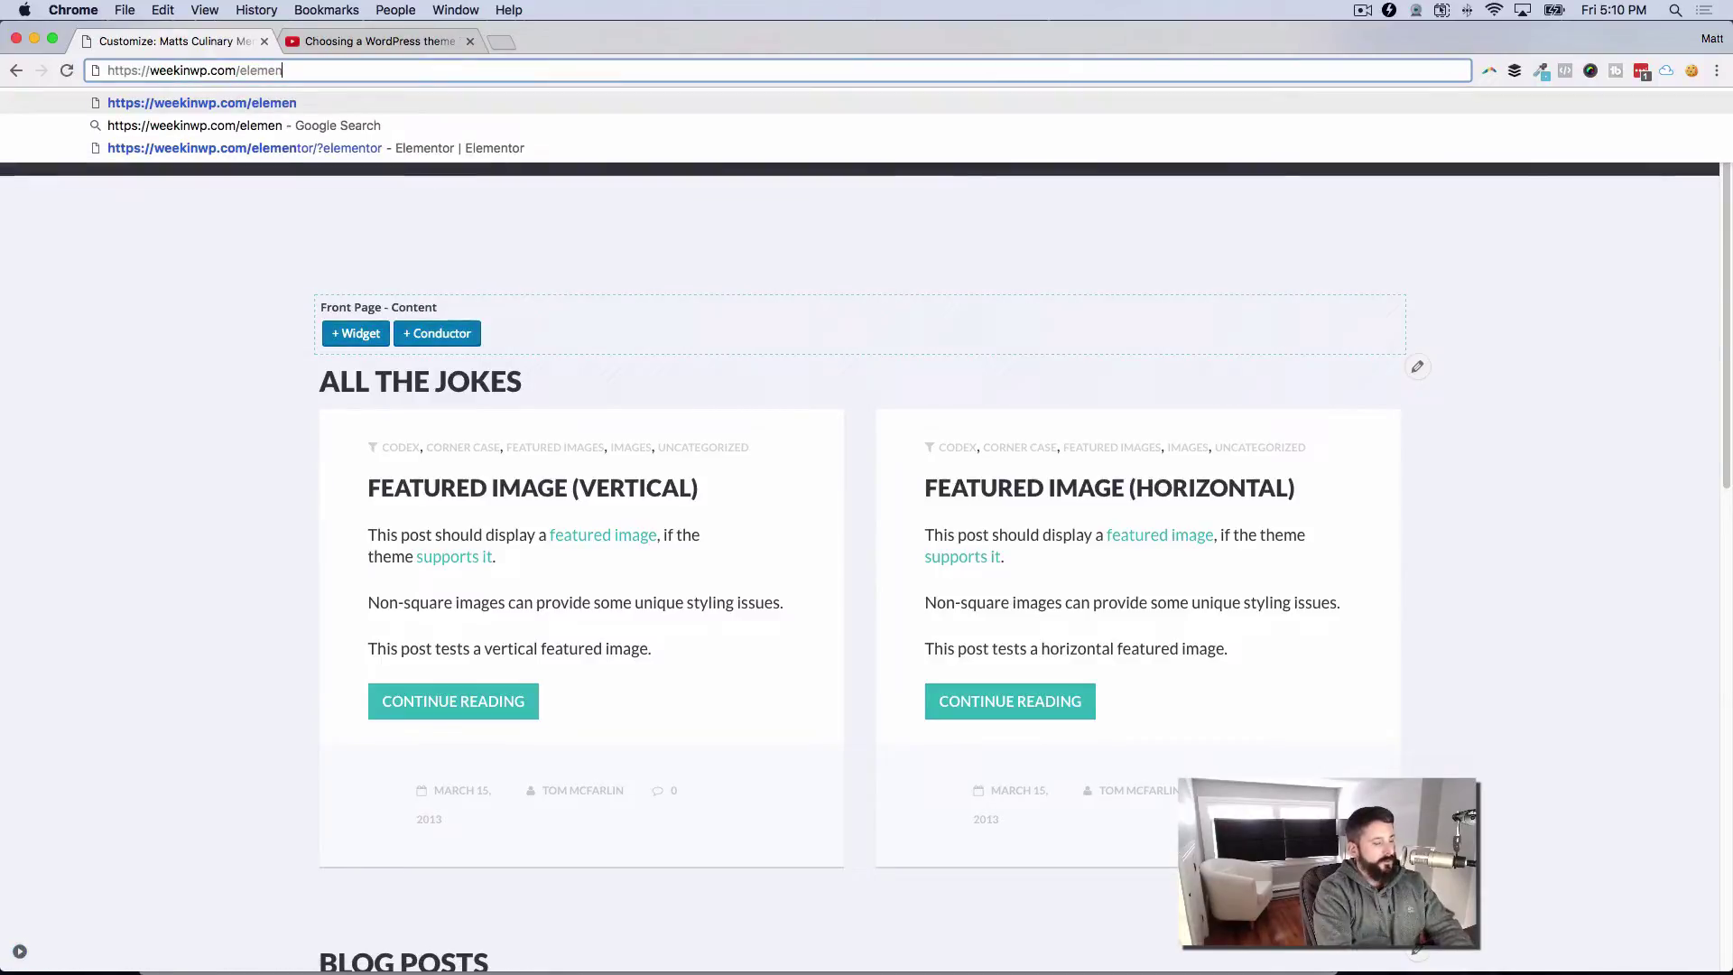
{"action": "type", "text": "tor"}
{"action": "key", "text": "Return"}
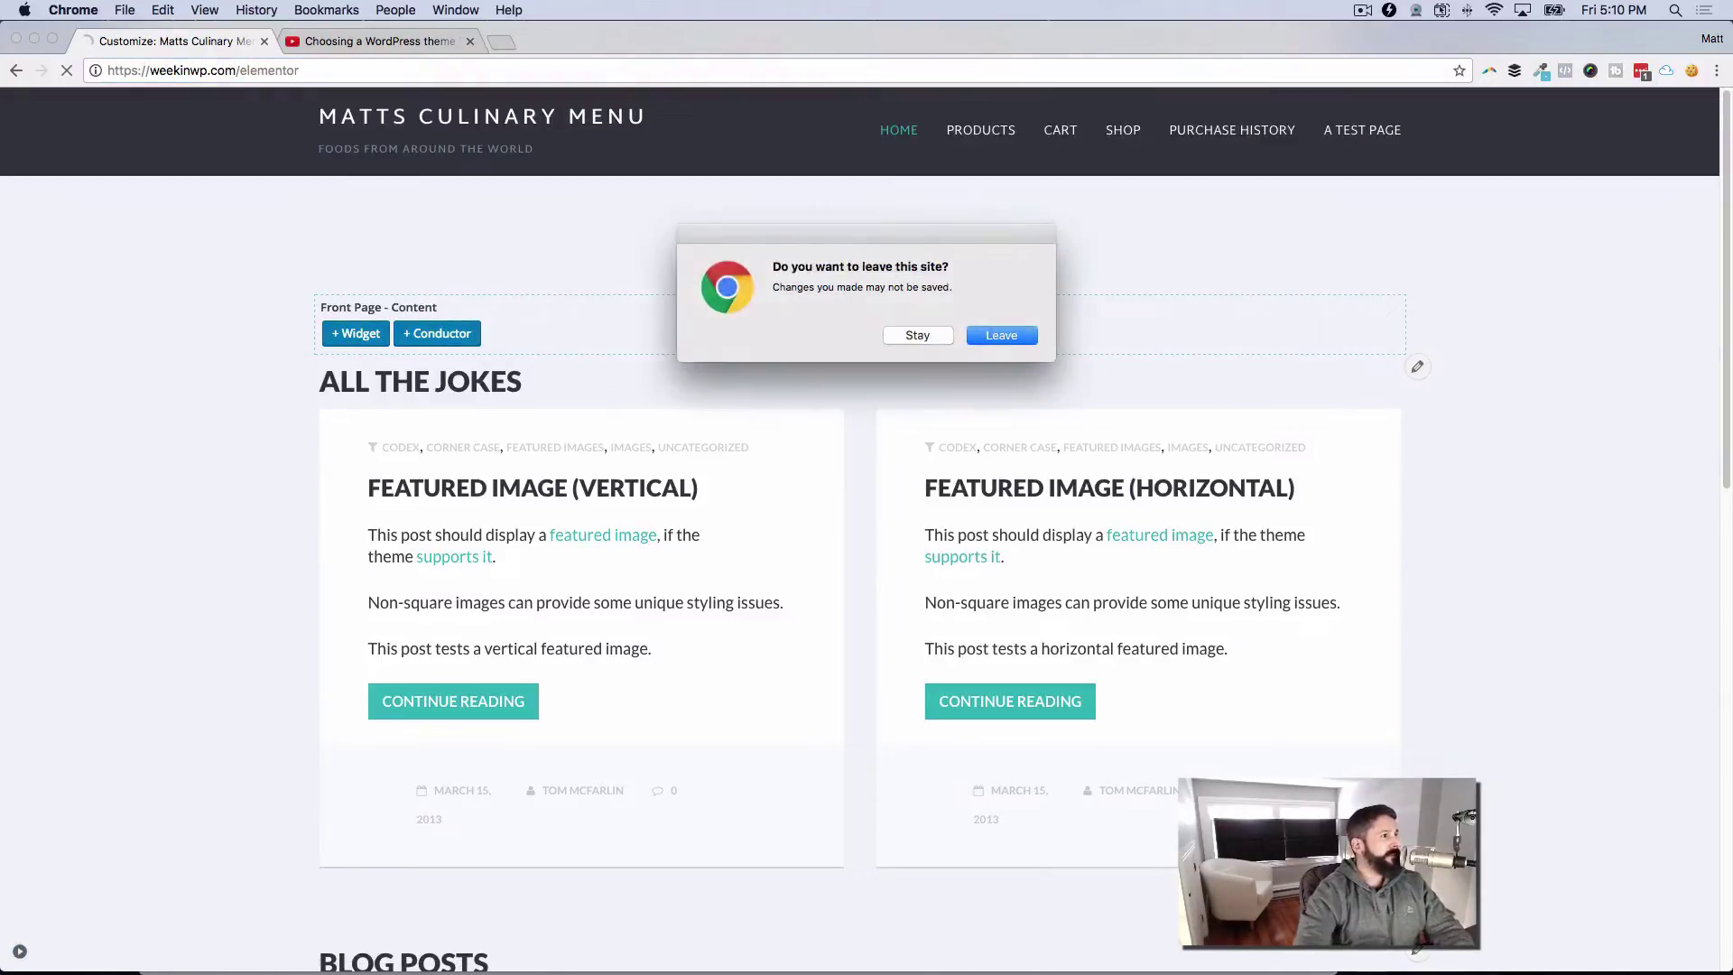
{"action": "left_click", "coordinate": [992, 340]}
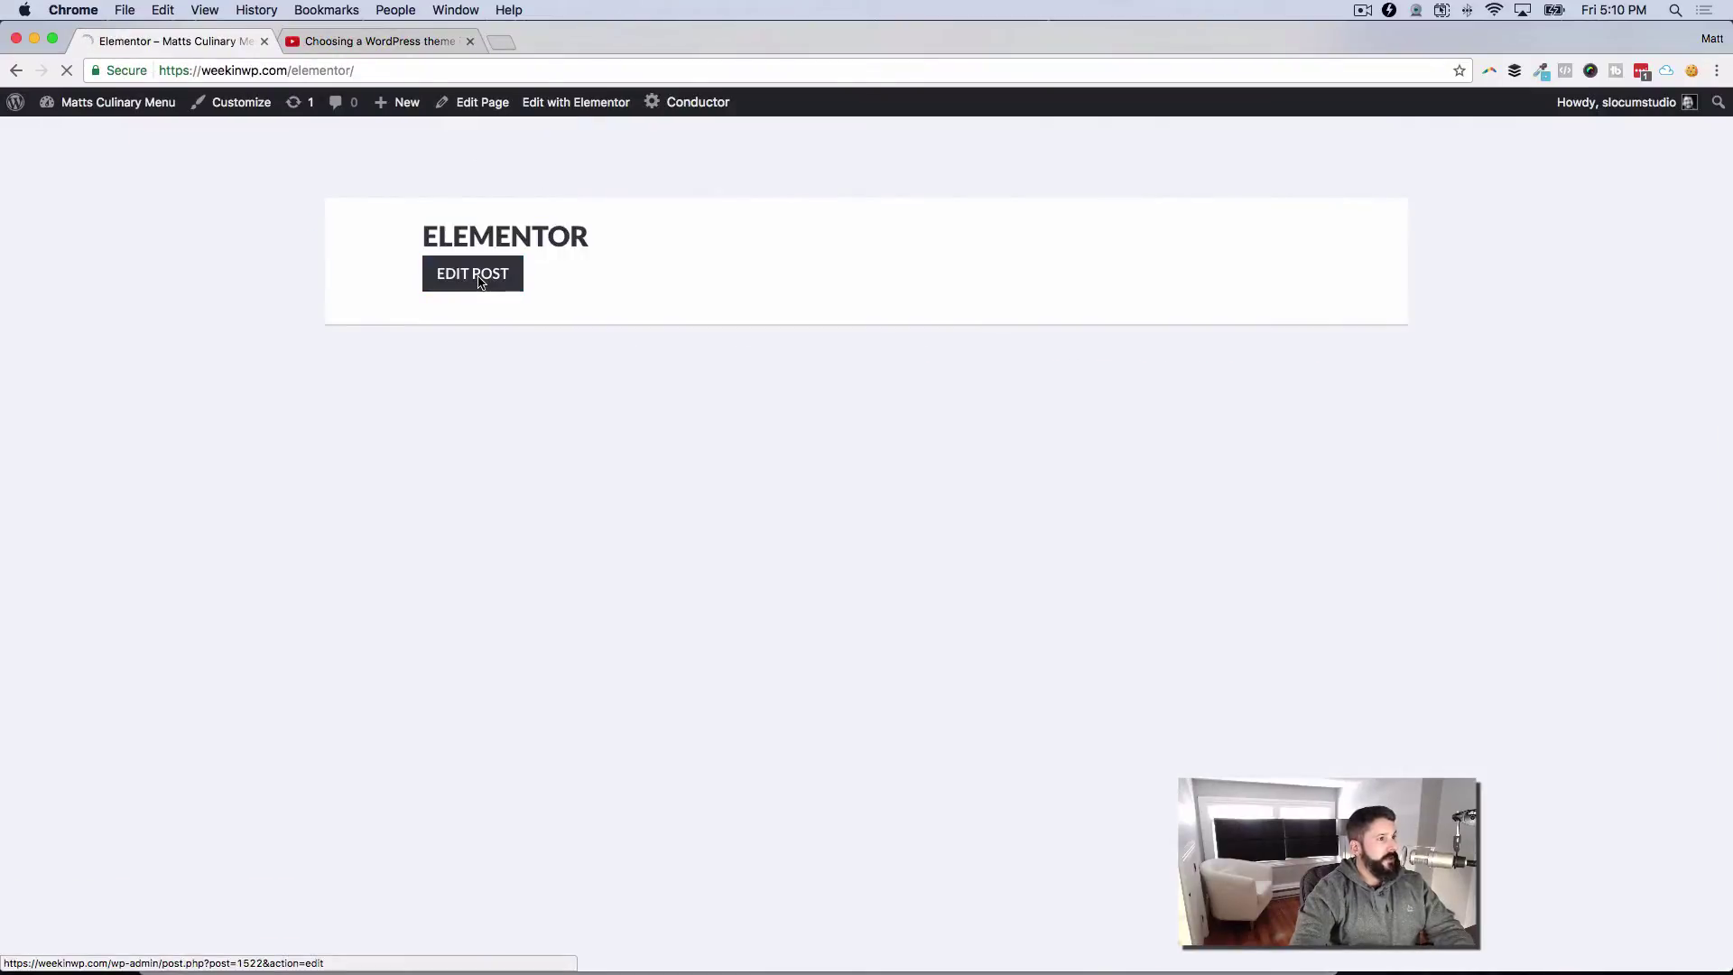
- Open the 'Elementor' post for editing from its page
{"action": "left_click", "coordinate": [479, 281]}
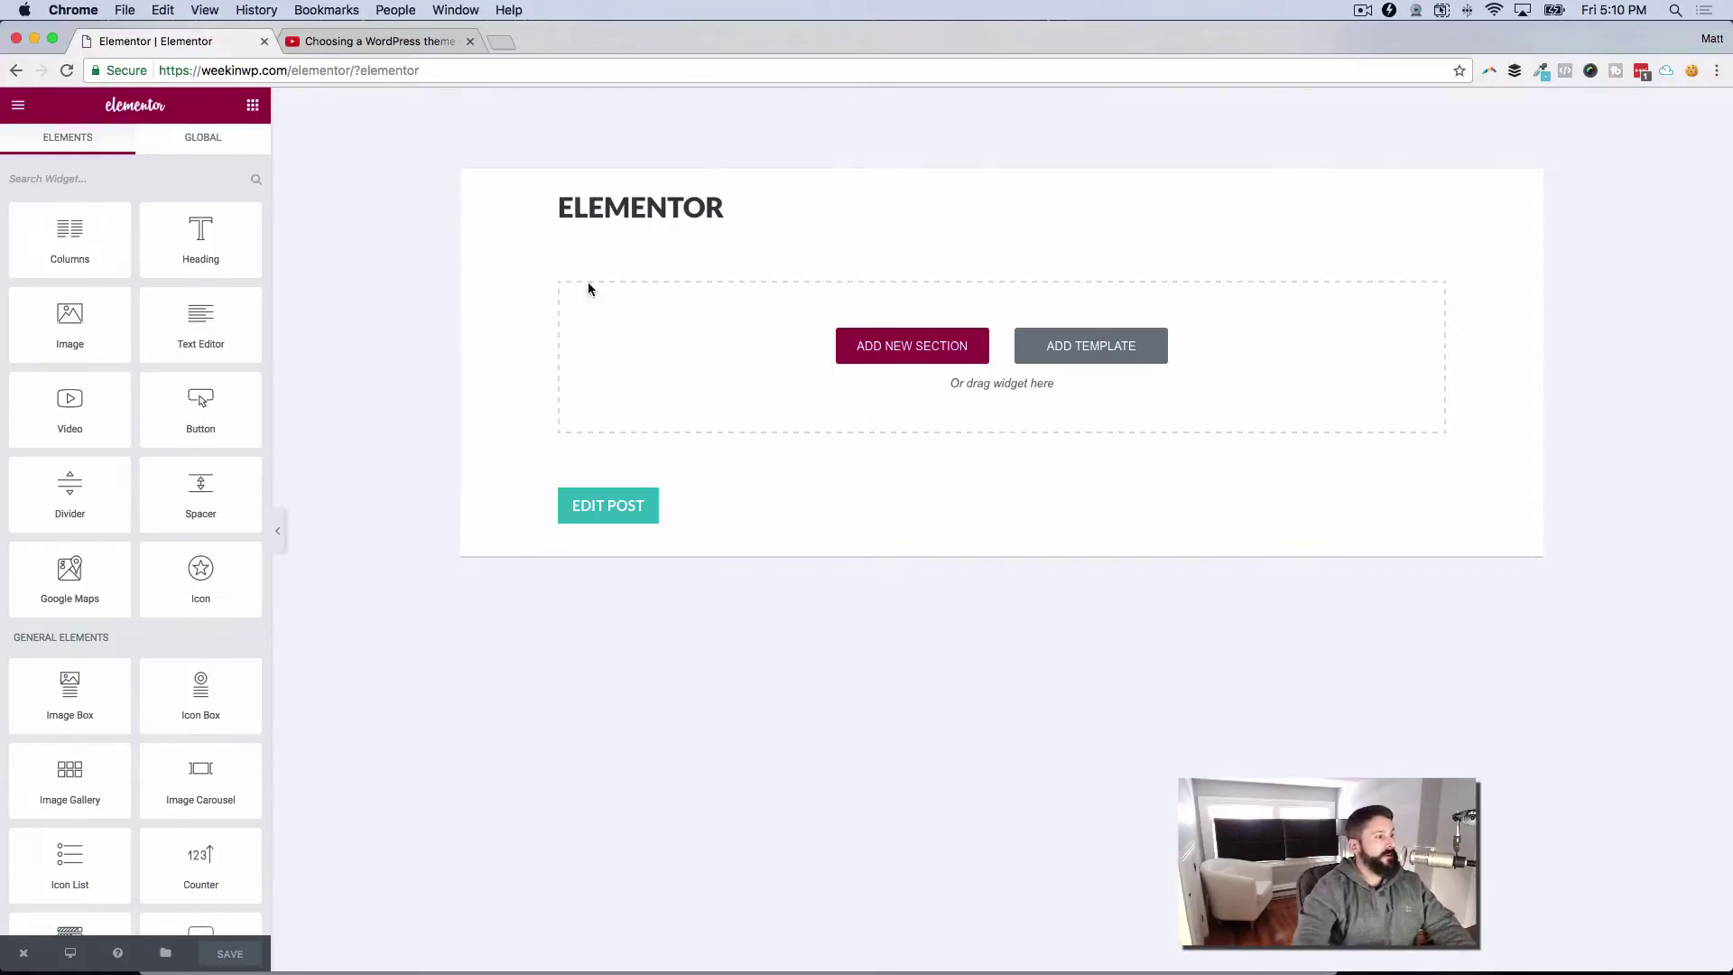
{"action": "scroll", "coordinate": [69, 573], "scroll_direction": "down", "scroll_amount": 4}
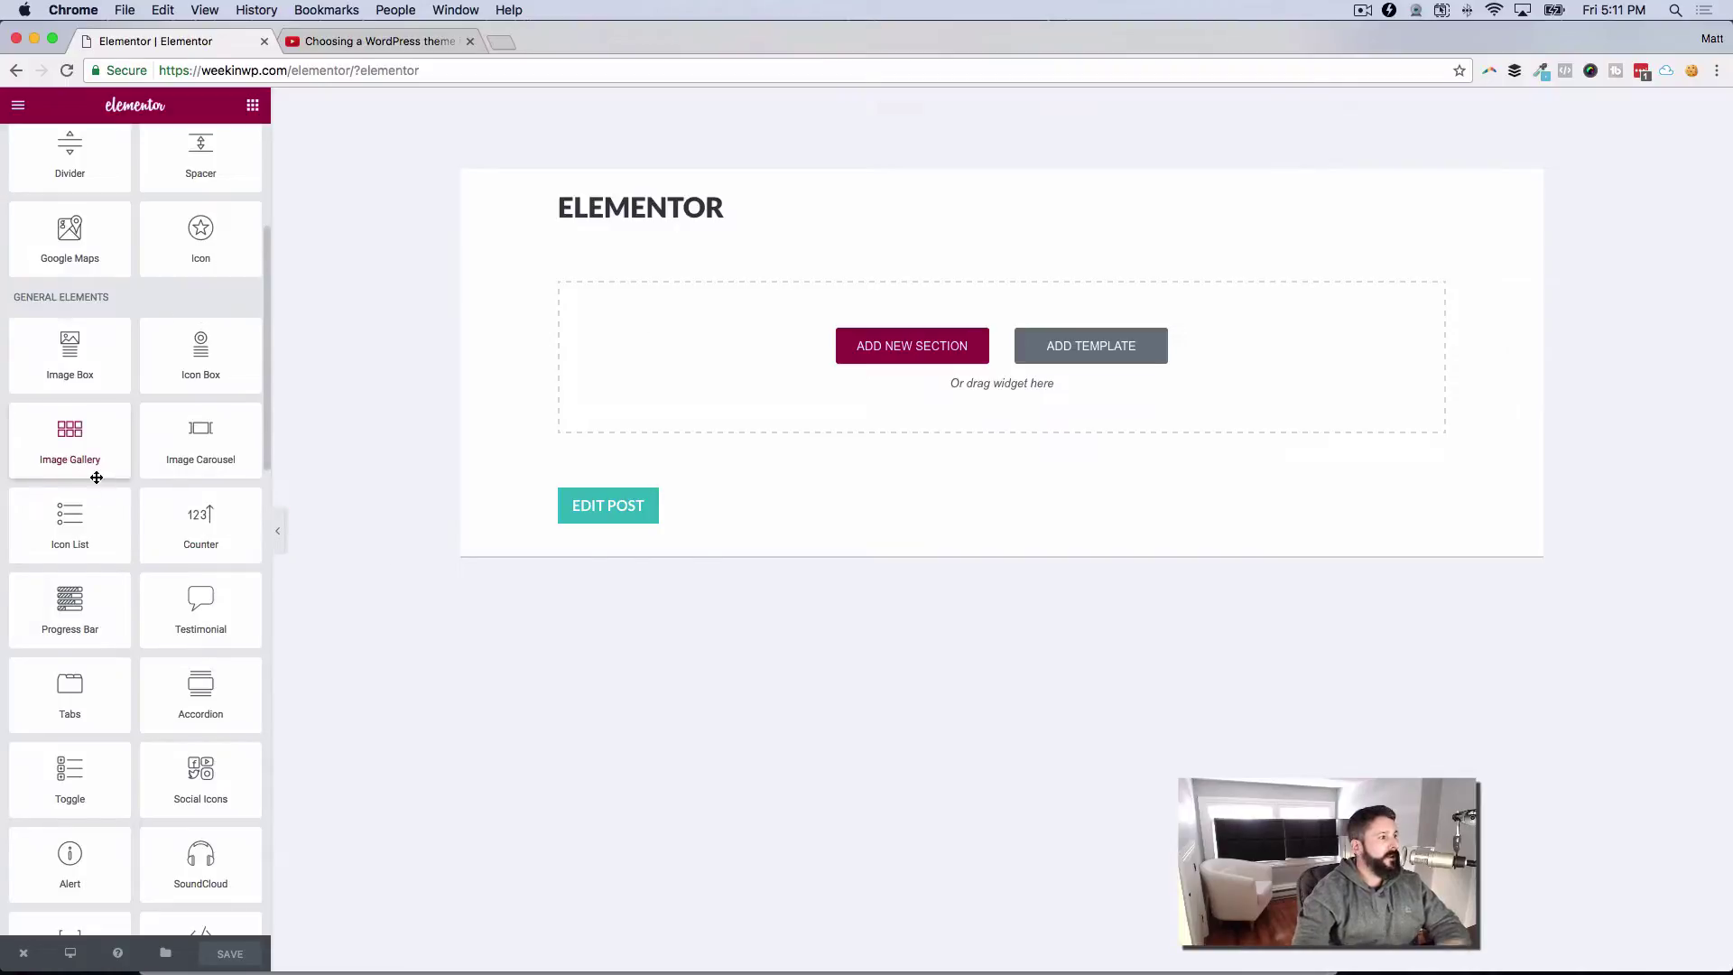
{"action": "scroll", "coordinate": [236, 523], "scroll_direction": "down", "scroll_amount": 2}
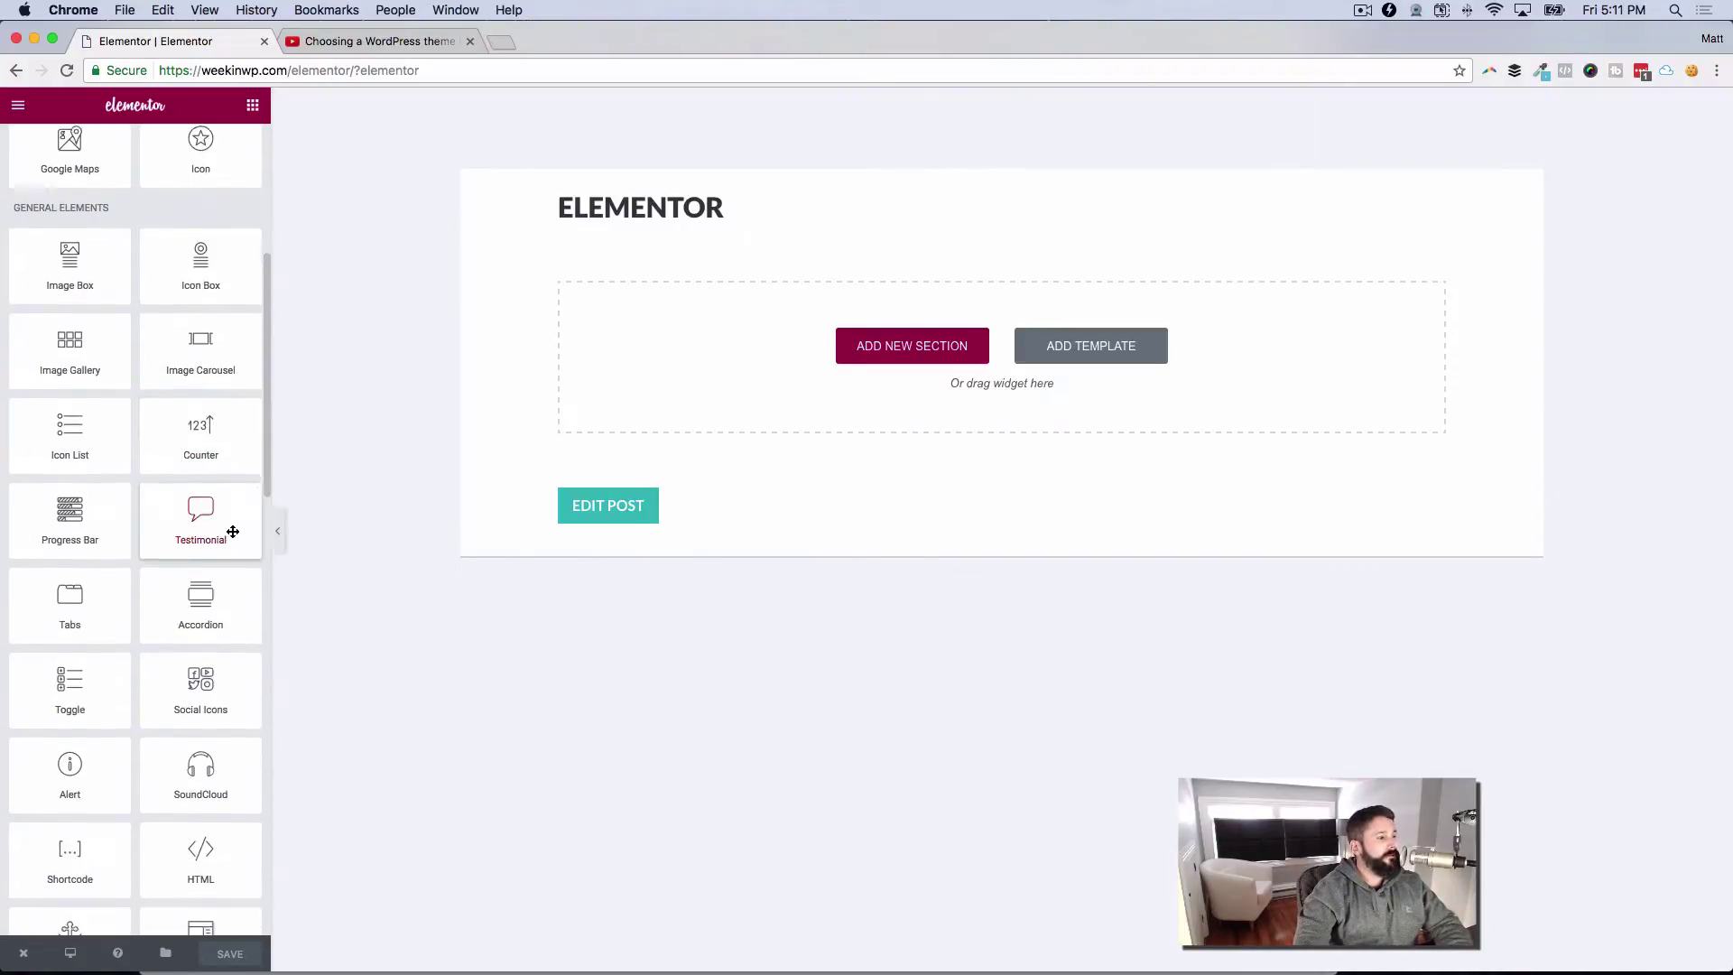
{"action": "scroll", "coordinate": [233, 532], "scroll_direction": "down", "scroll_amount": 8}
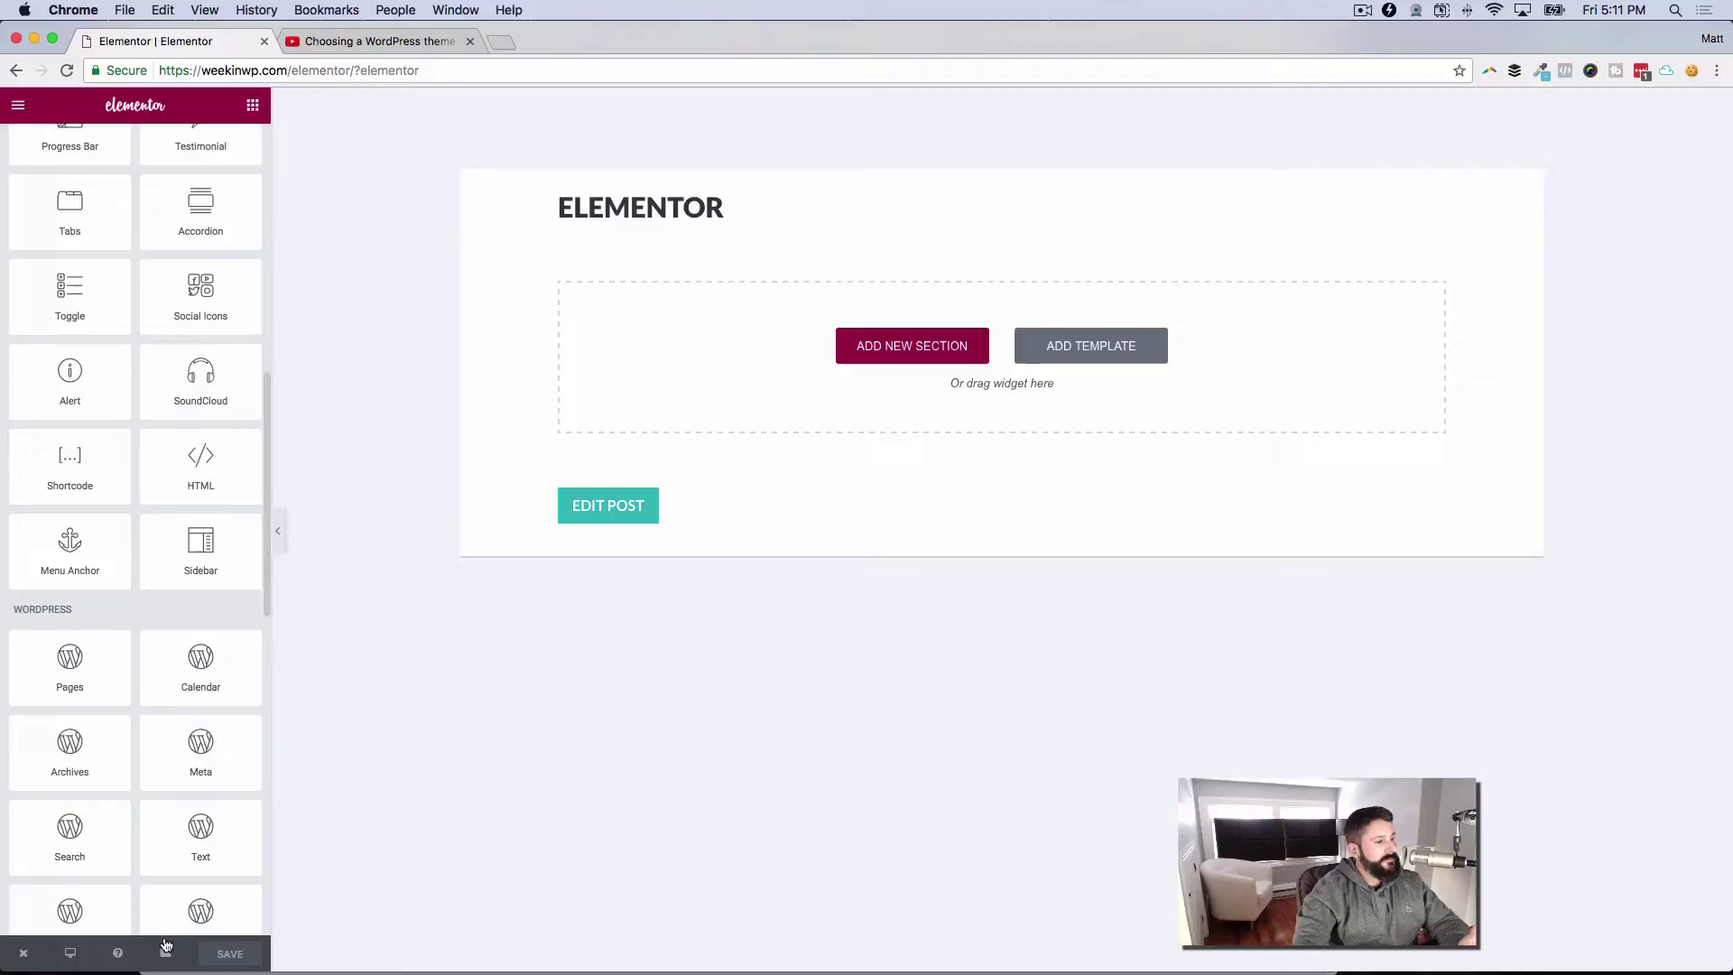
- Insert the About – Startup template from the Elementor template library
{"action": "mouse_move", "coordinate": [165, 945]}
{"action": "left_click", "coordinate": [135, 875]}
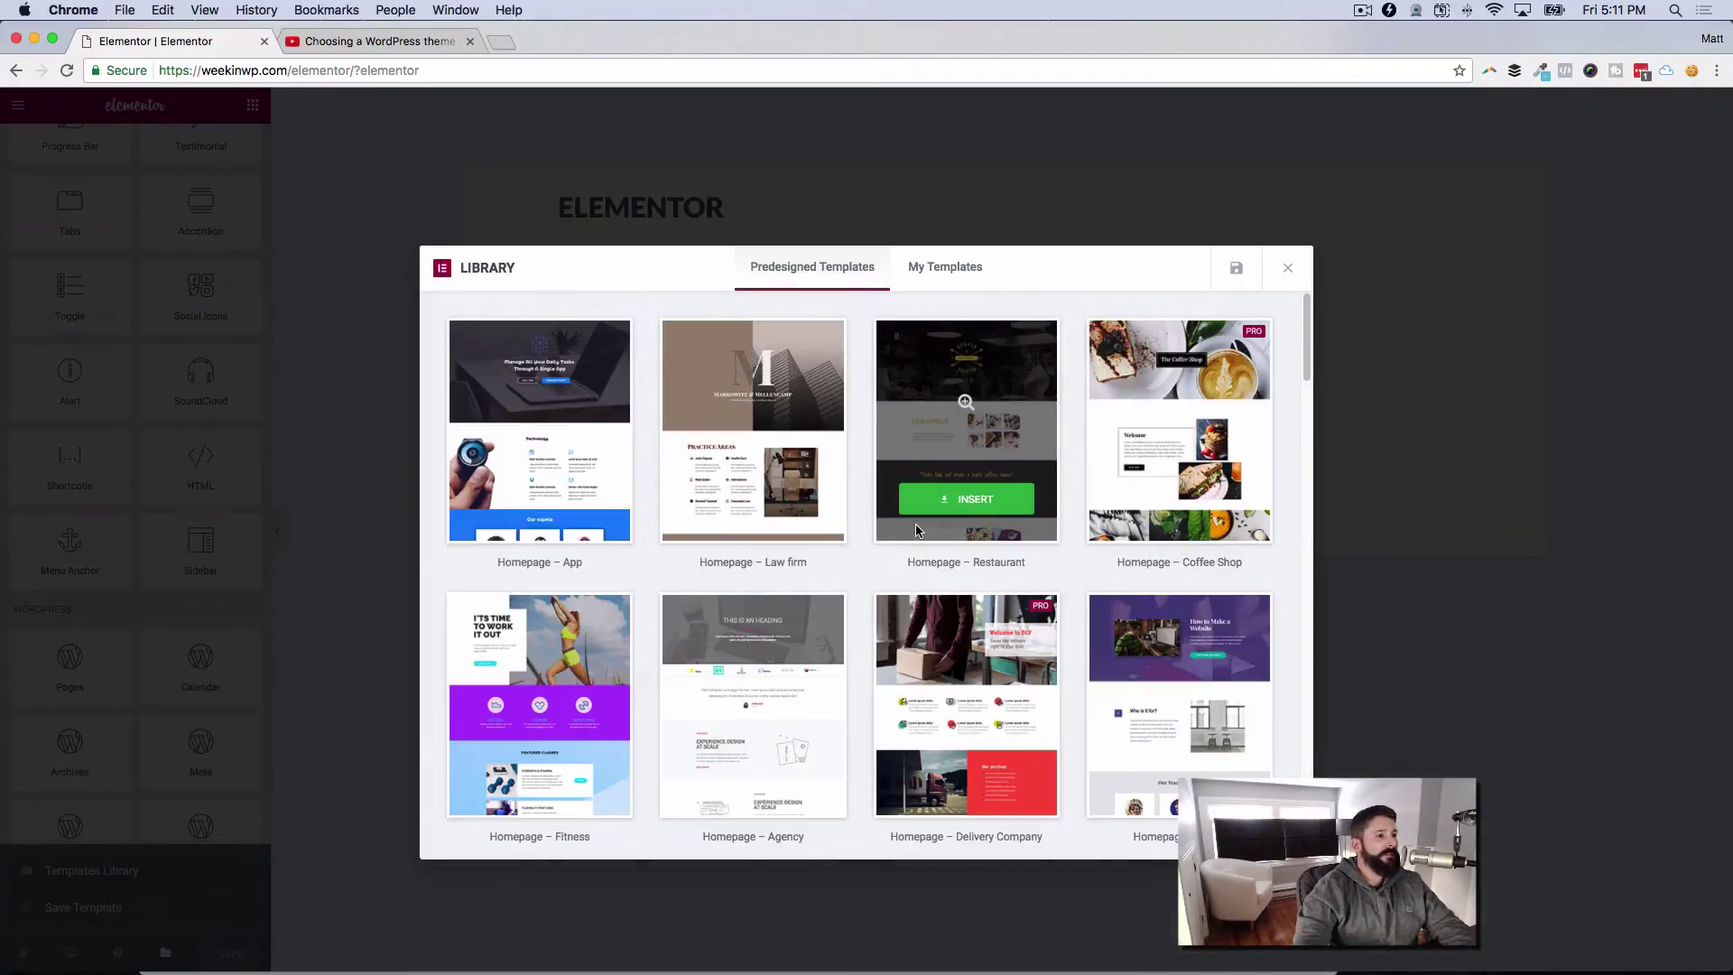
{"action": "scroll", "coordinate": [857, 456], "scroll_direction": "down", "scroll_amount": 6}
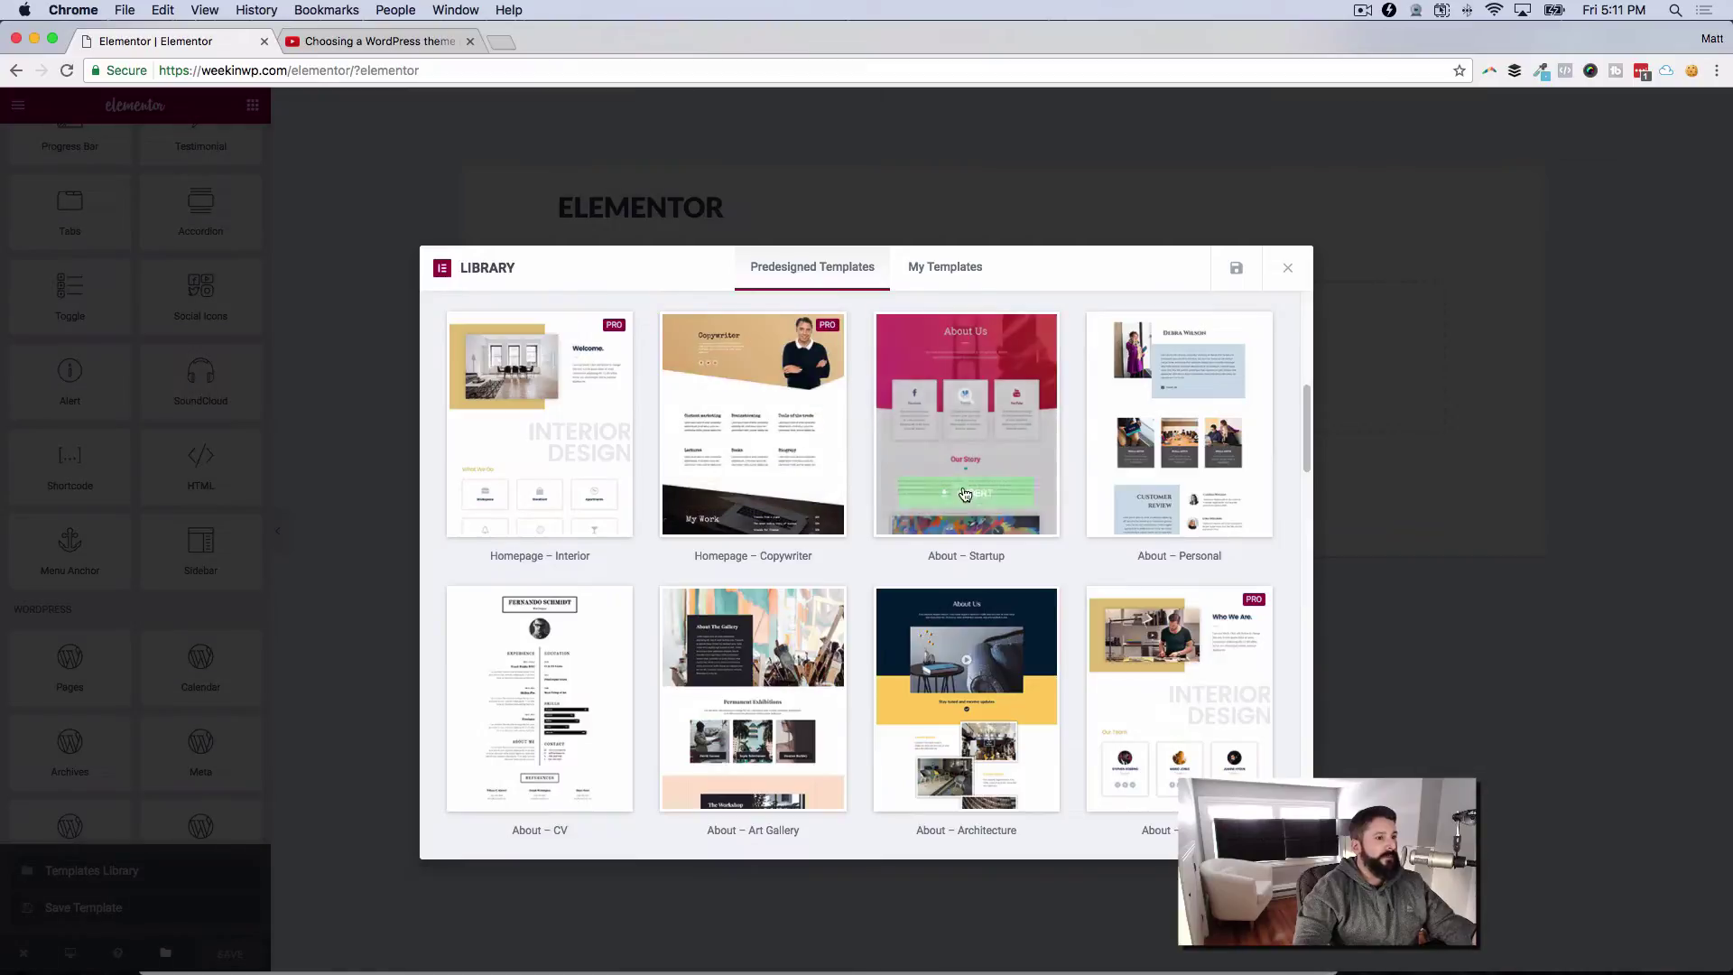
{"action": "left_click", "coordinate": [965, 493]}
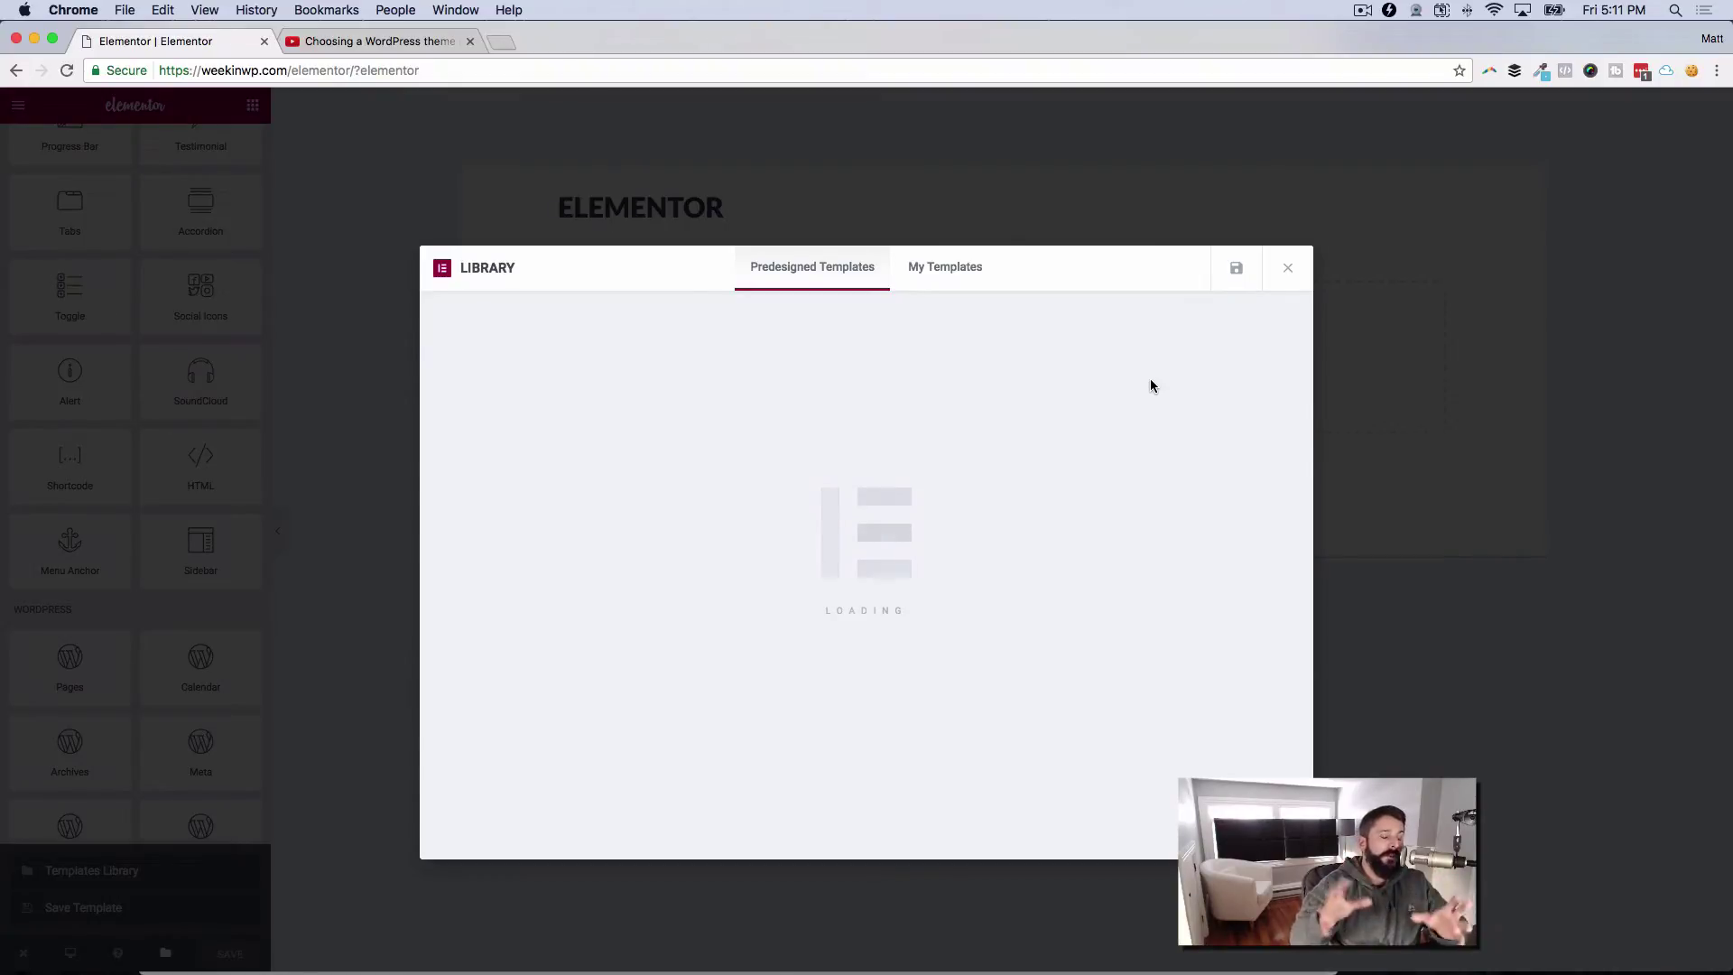
{"action": "scroll", "coordinate": [1110, 480], "scroll_direction": "down", "scroll_amount": 4}
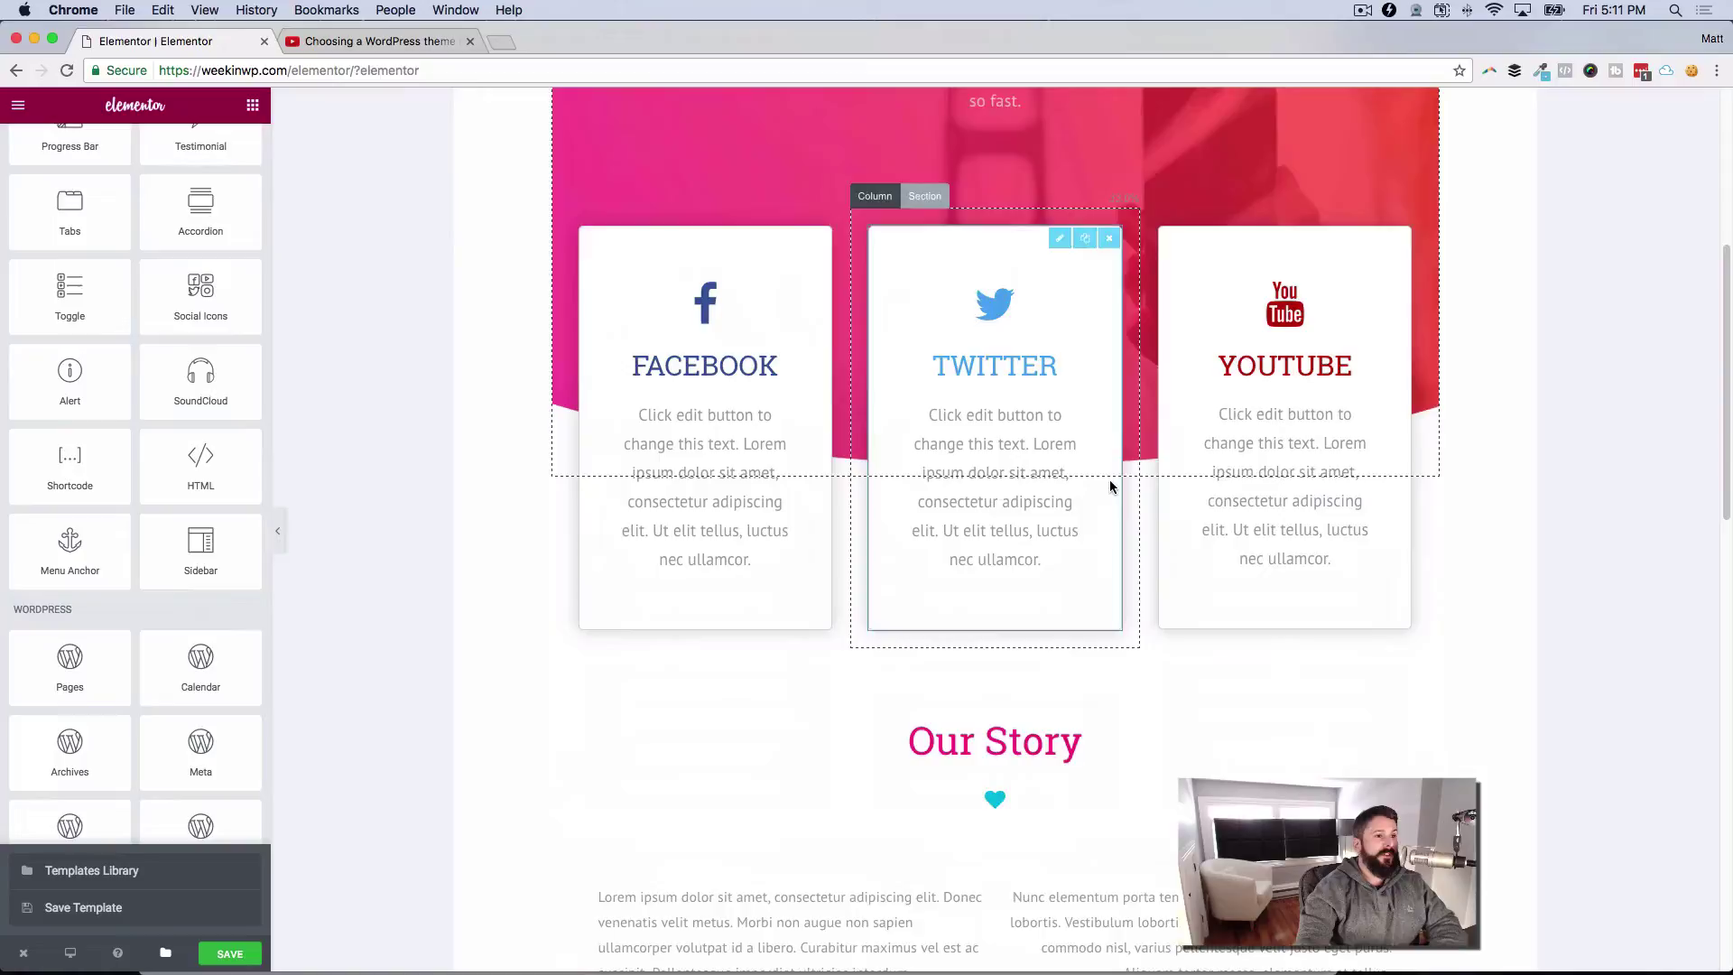
{"action": "scroll", "coordinate": [1108, 487], "scroll_direction": "down", "scroll_amount": 5}
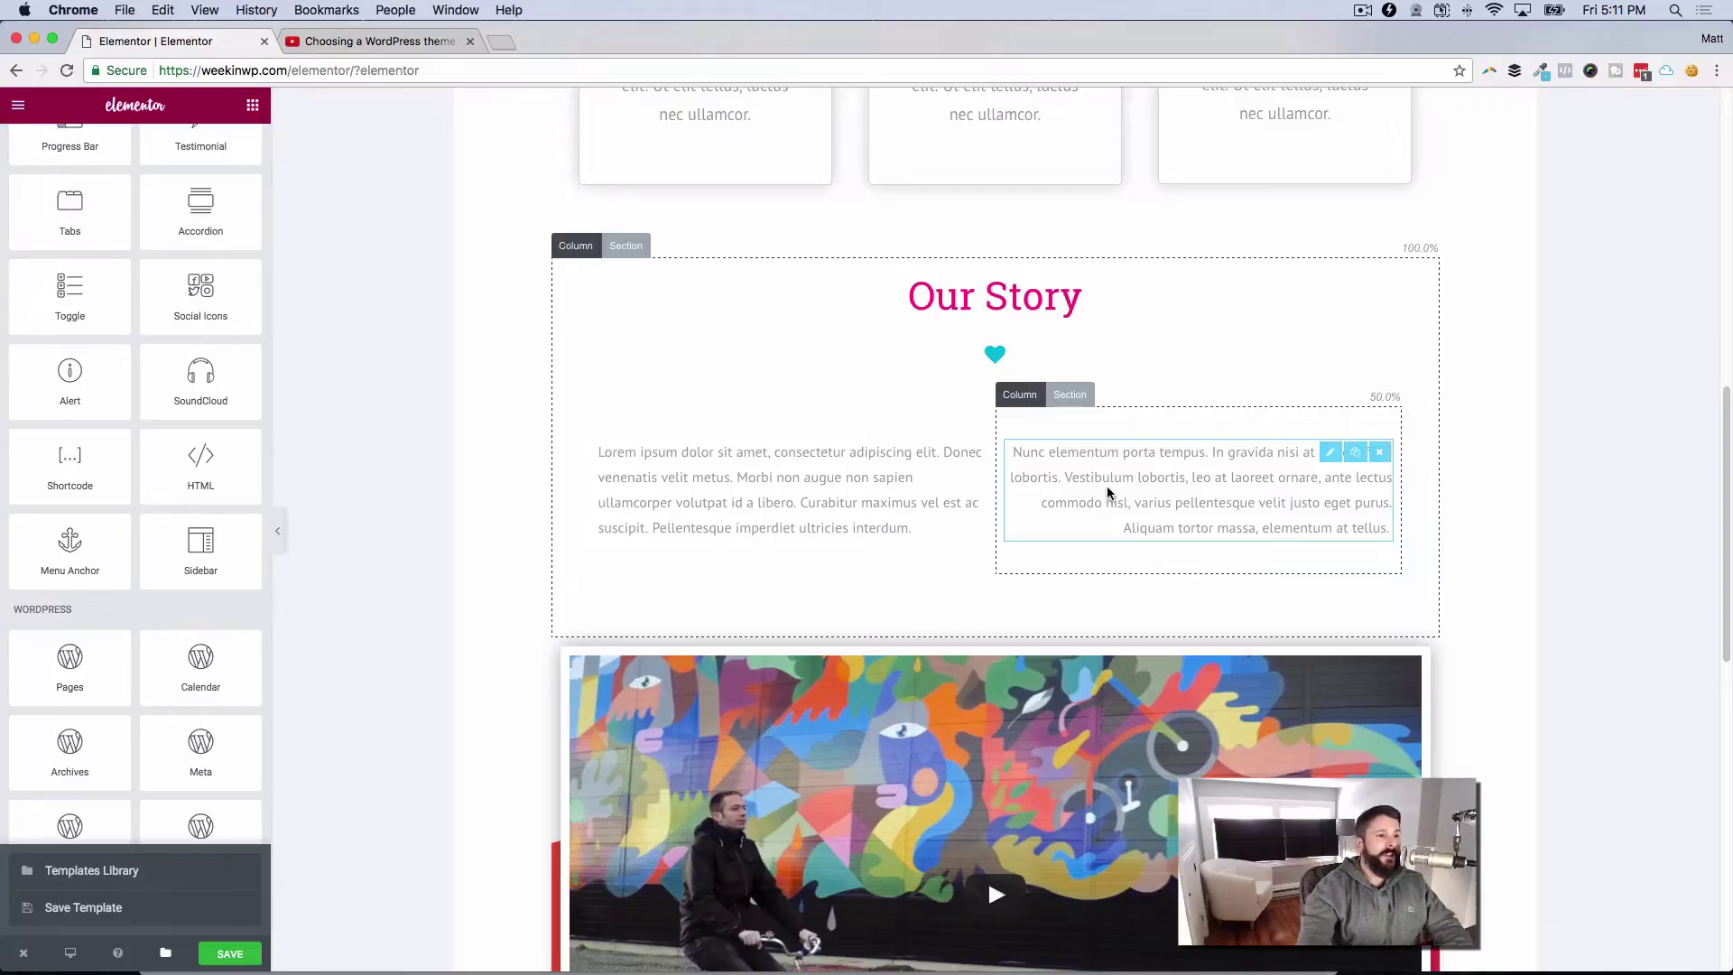
{"action": "scroll", "coordinate": [1109, 491], "scroll_direction": "down", "scroll_amount": 8}
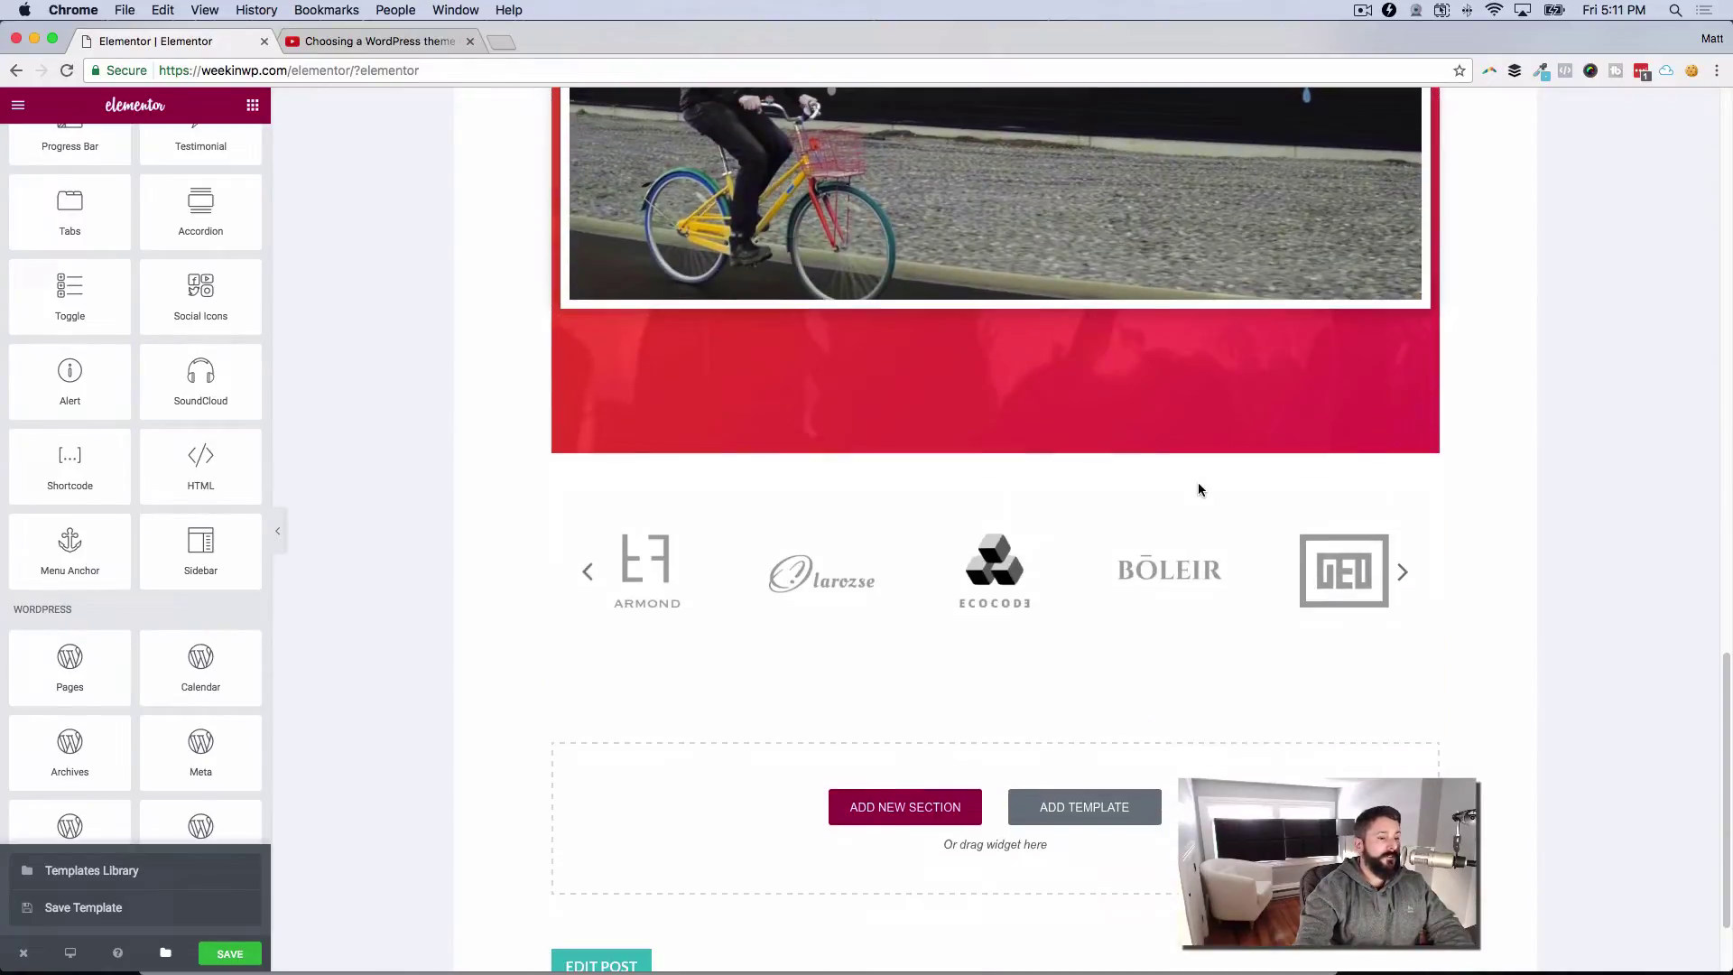
{"action": "scroll", "coordinate": [1197, 474], "scroll_direction": "up", "scroll_amount": 3}
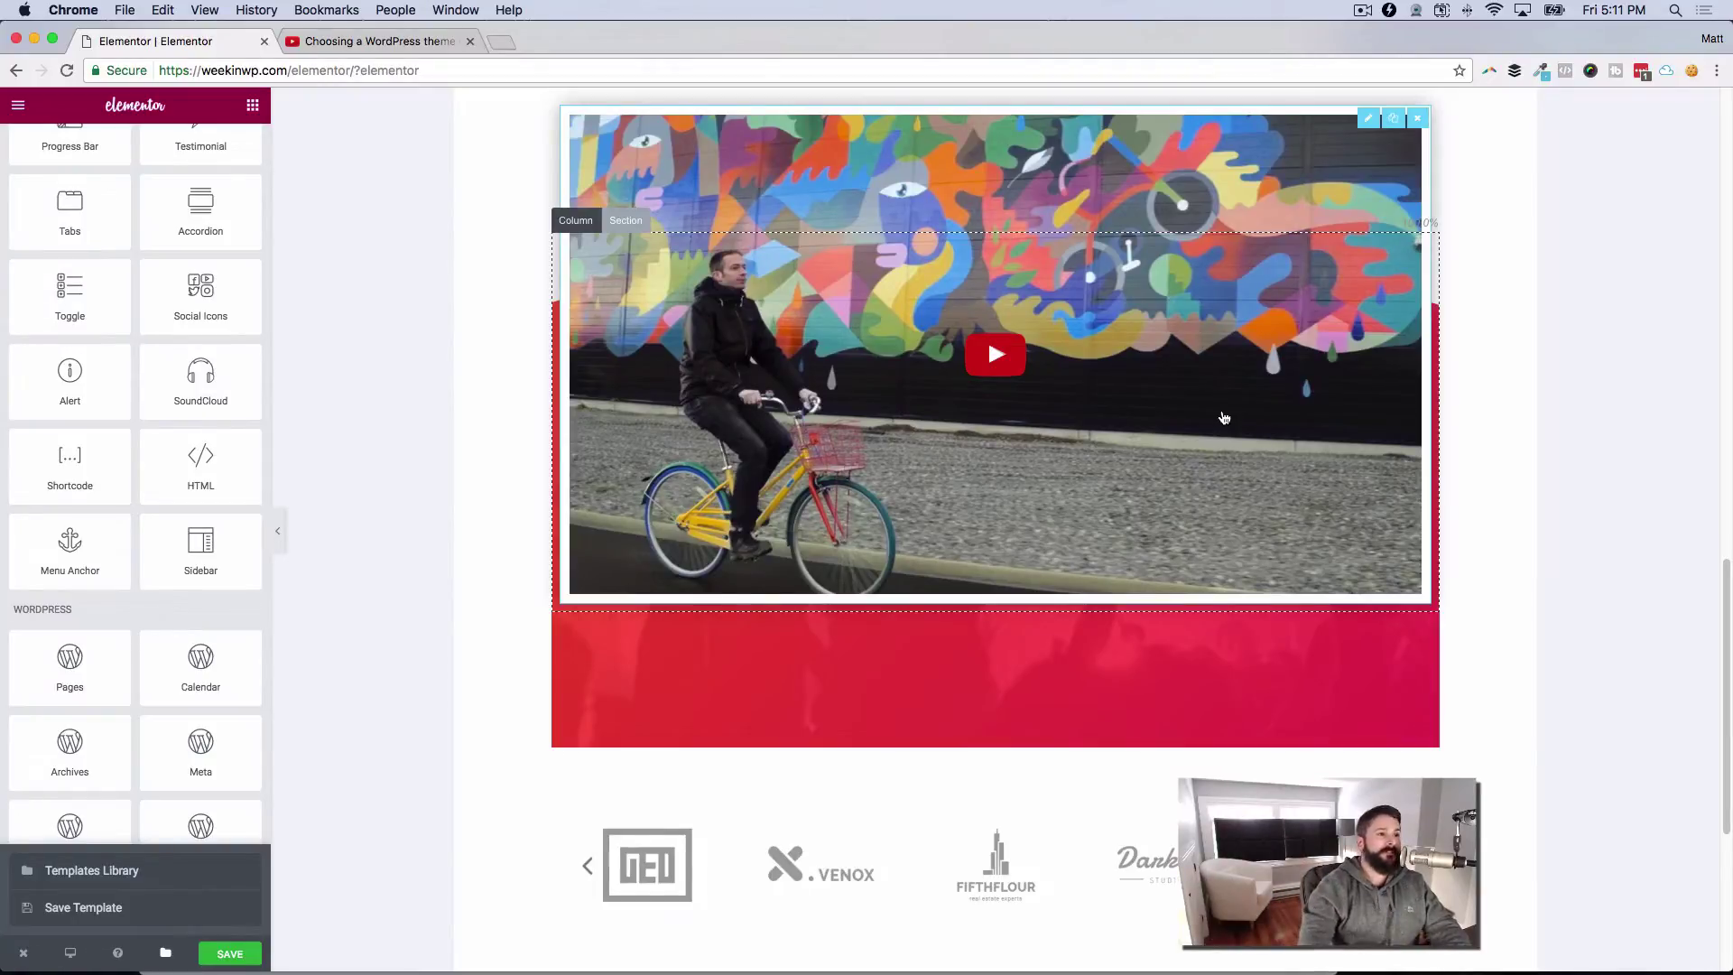
{"action": "scroll", "coordinate": [951, 391], "scroll_direction": "up", "scroll_amount": 15}
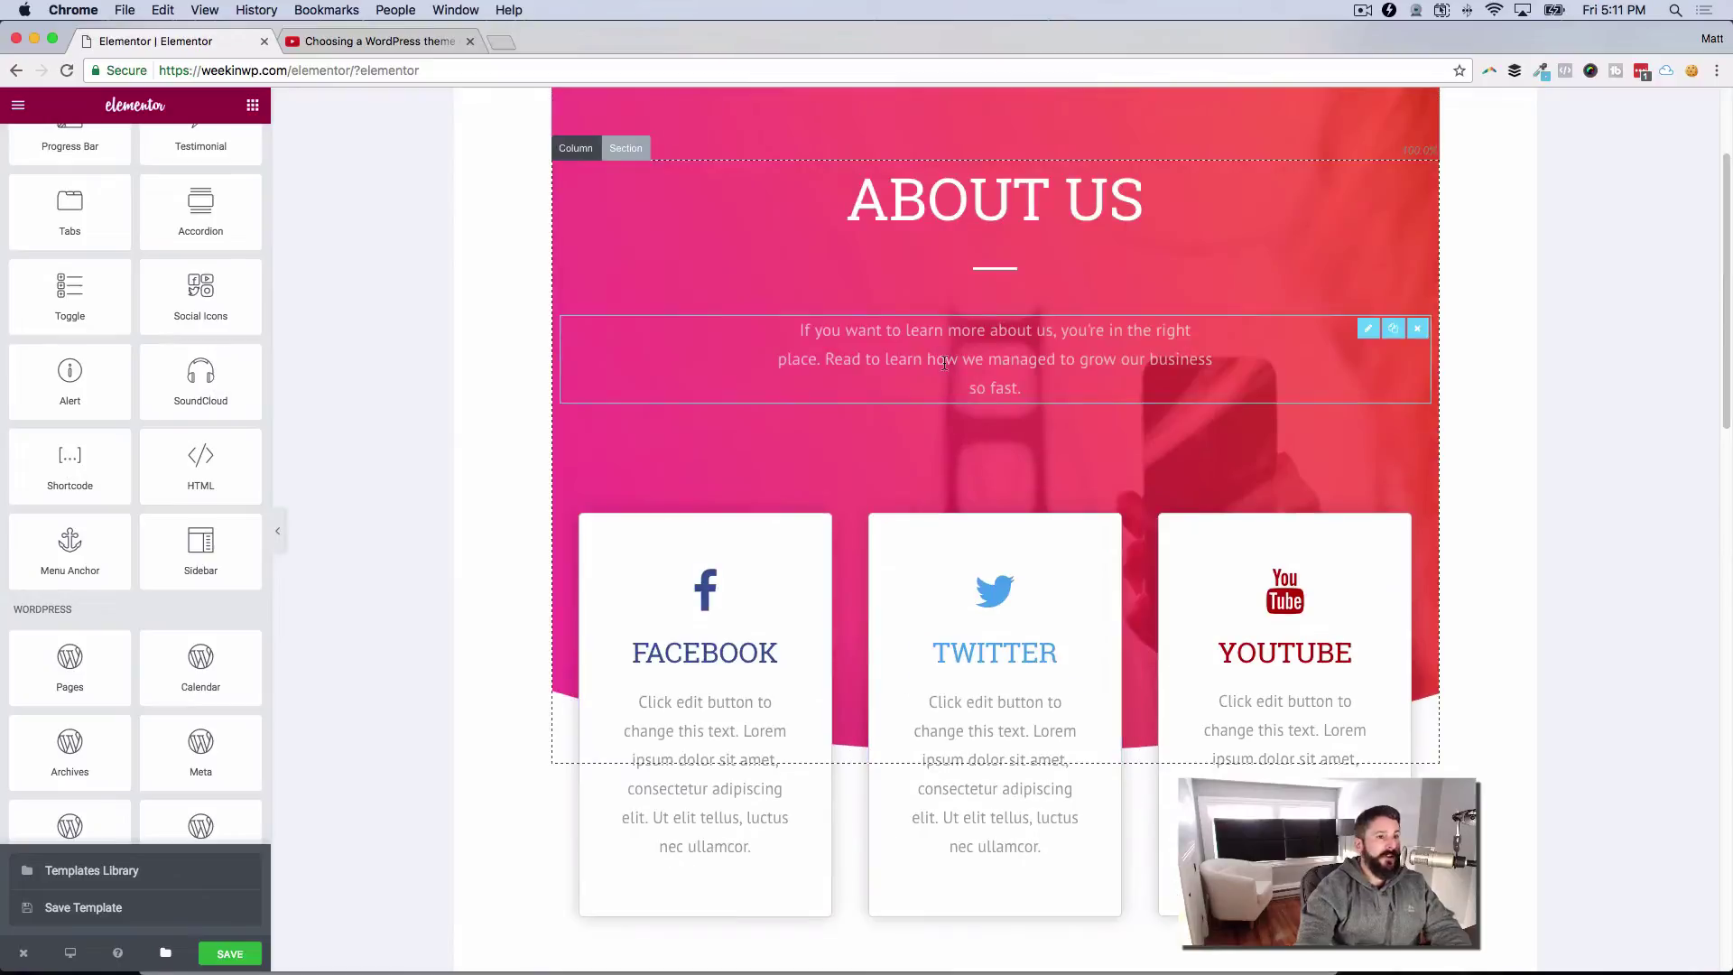
{"action": "scroll", "coordinate": [948, 363], "scroll_direction": "up", "scroll_amount": 3}
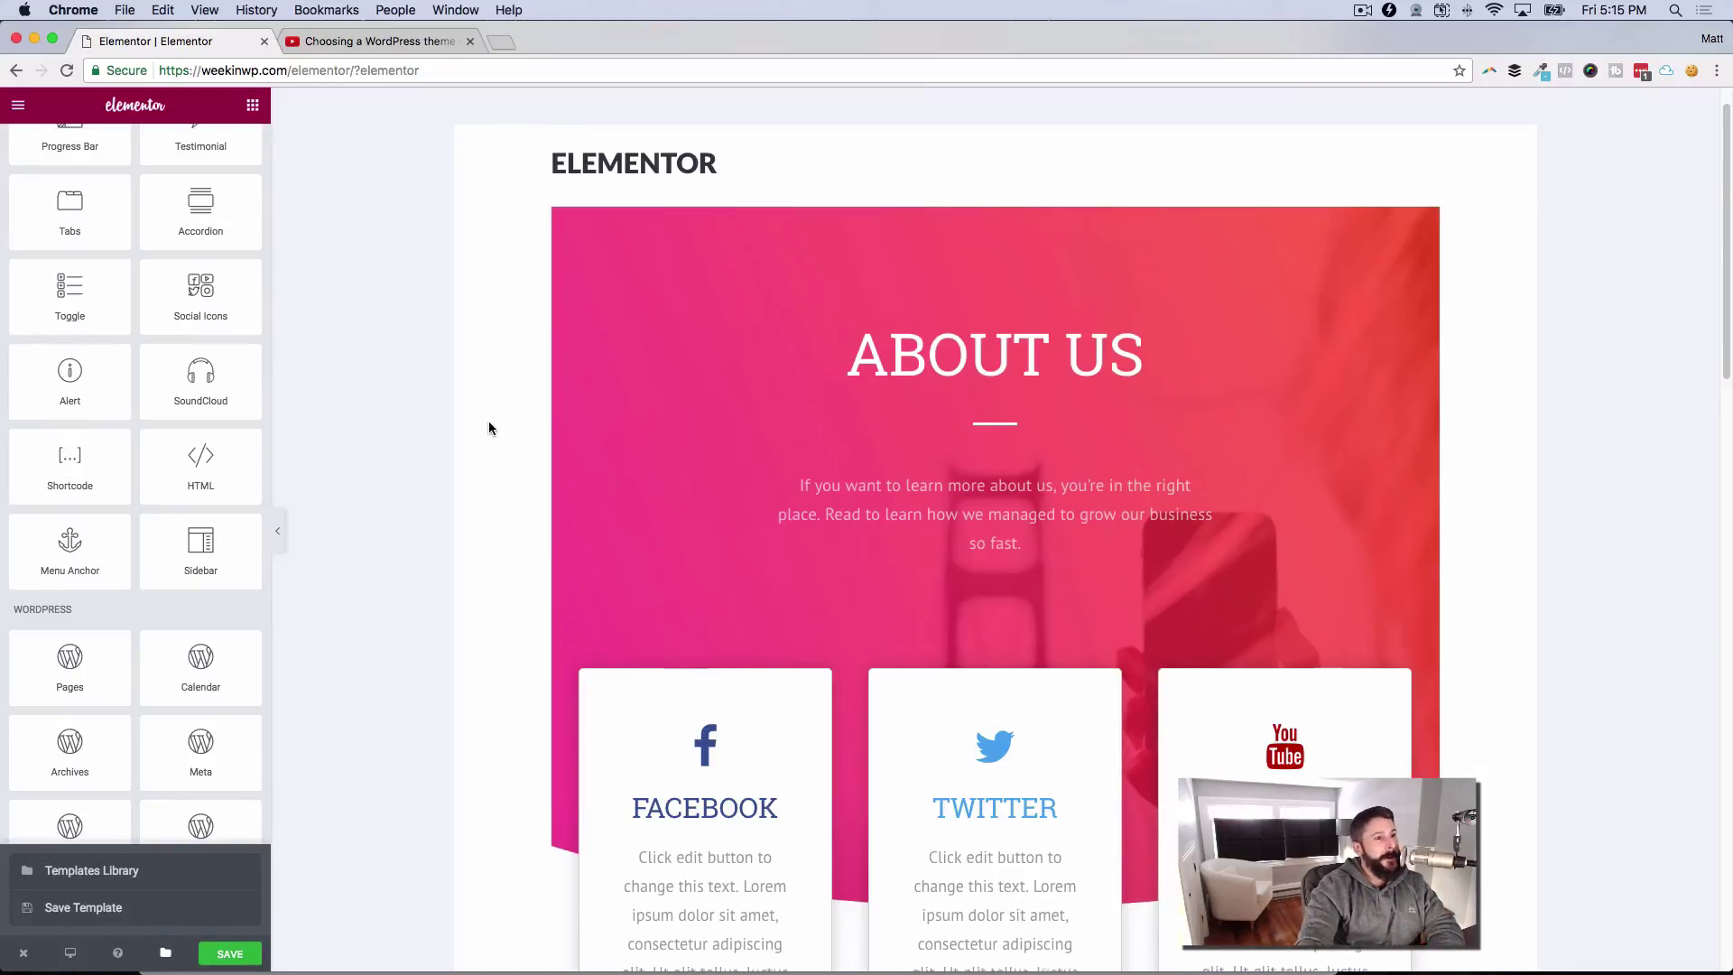
{"action": "scroll", "coordinate": [489, 421], "scroll_direction": "up", "scroll_amount": 1}
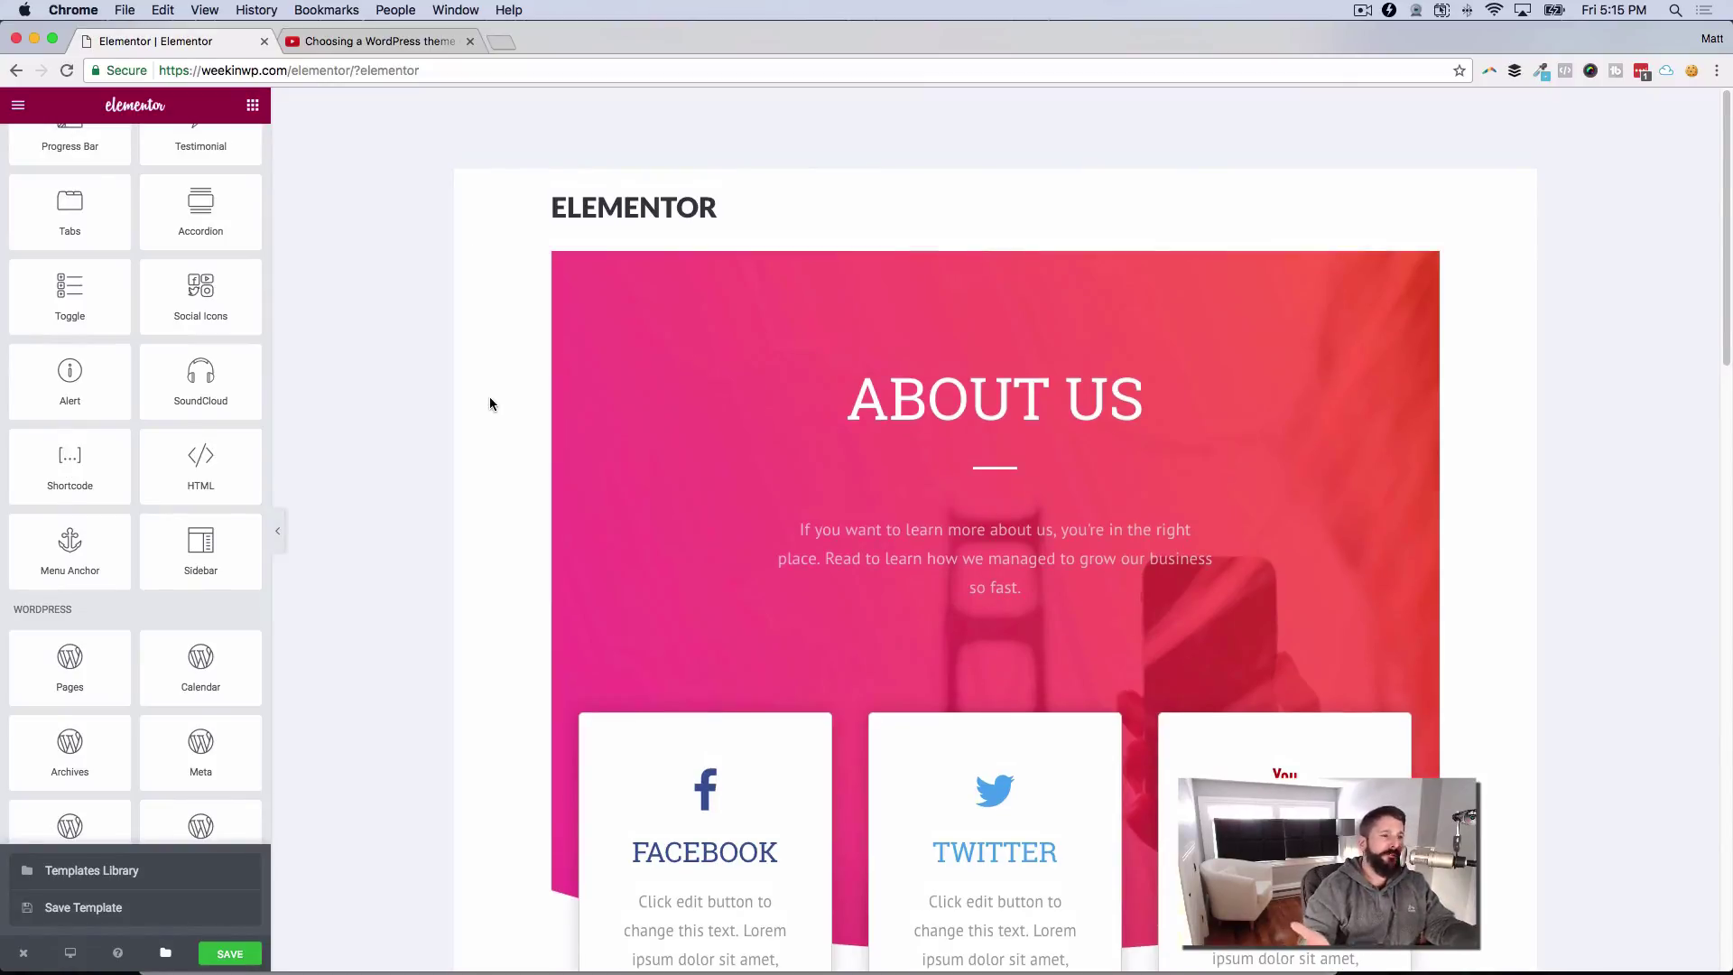